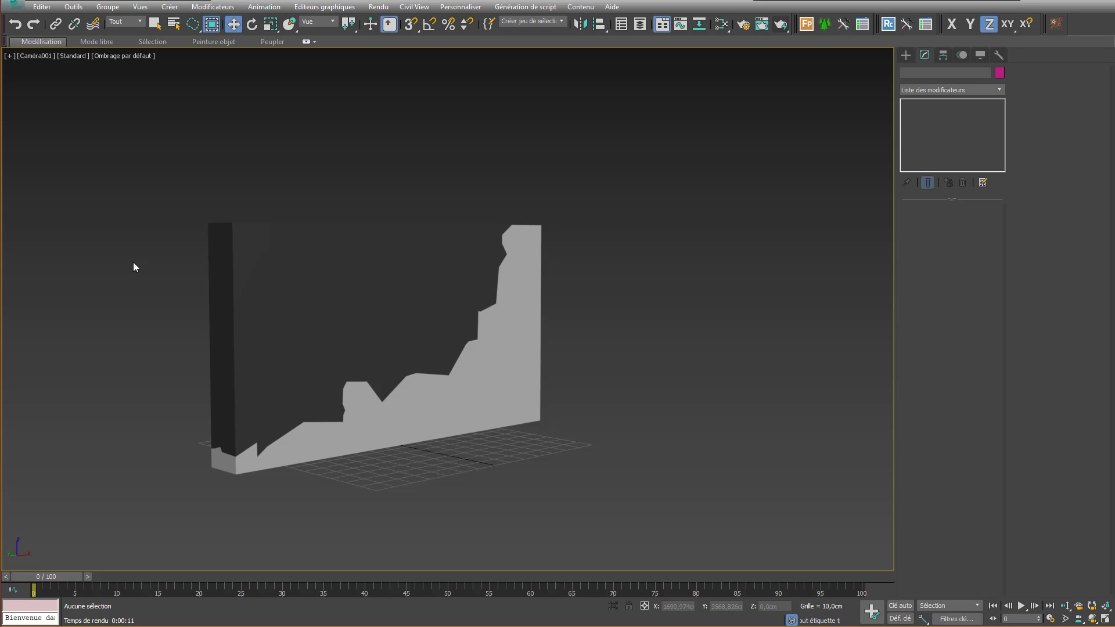
- Create a geosphere of about 5.56 cm radius on the wall's face, with AutoGrid and edged faces on
middle_click_drag(134, 263, 202, 255)
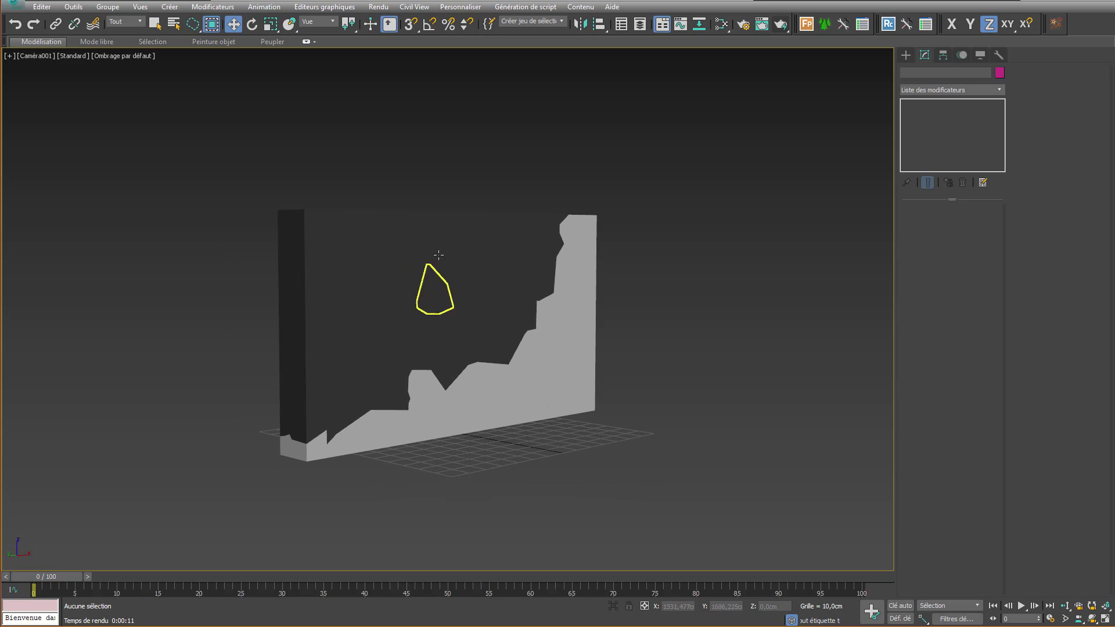
left_click(906, 56)
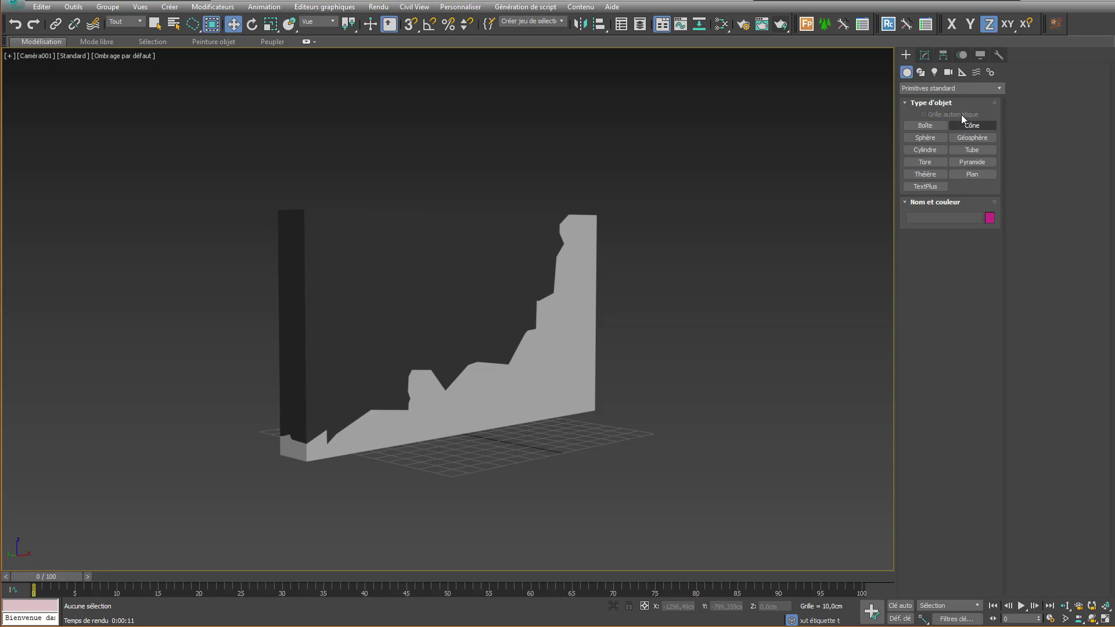
left_click(976, 139)
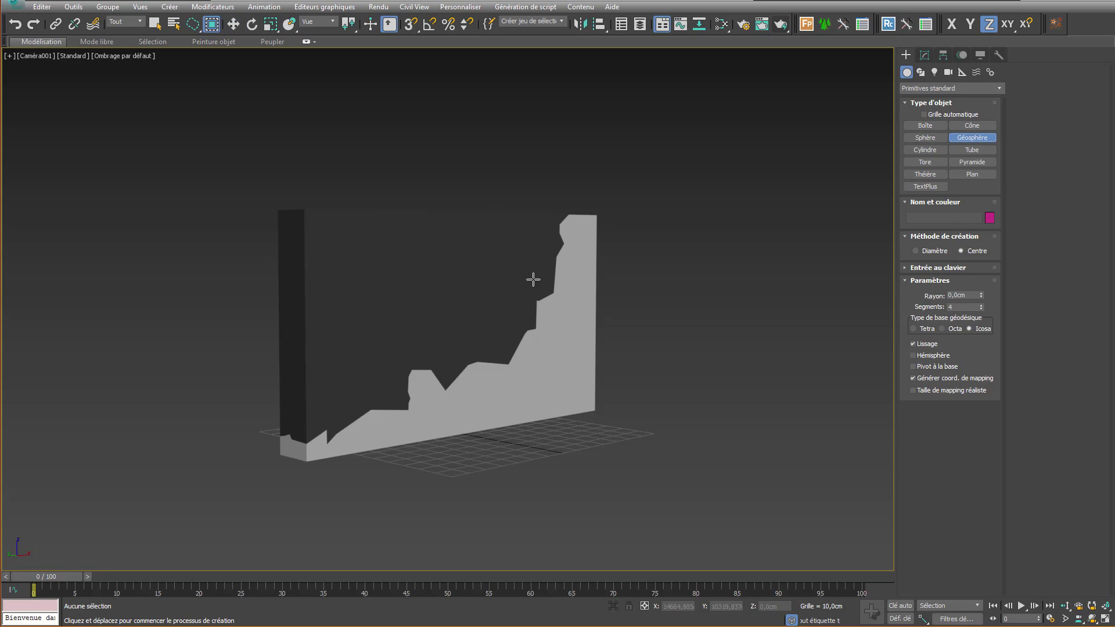
left_click(924, 115)
key("F3")
key("F3")
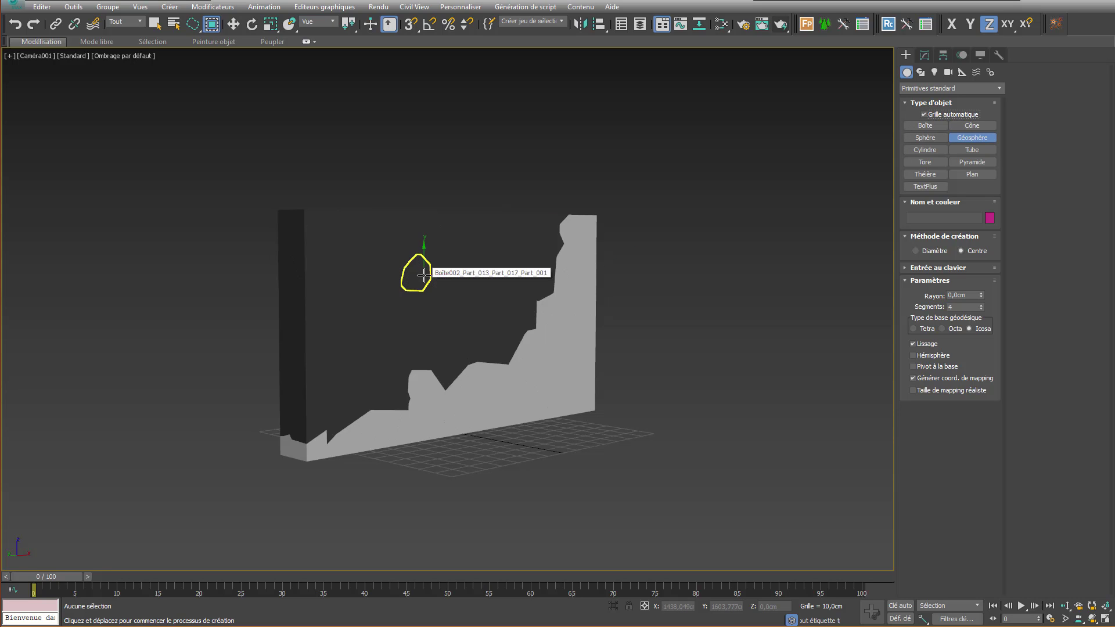
key("F4")
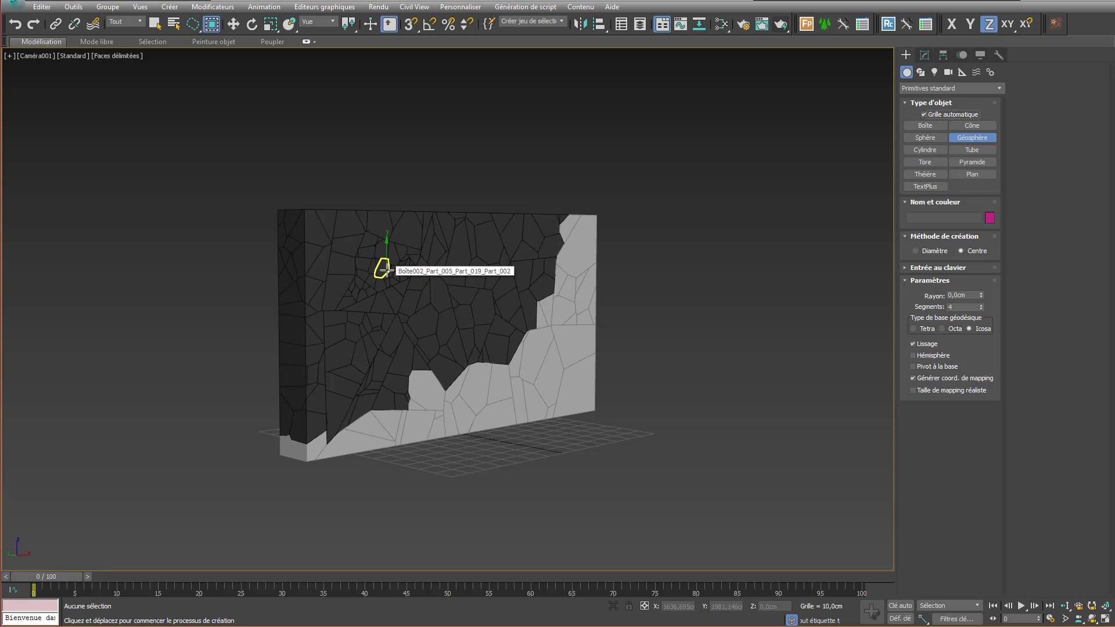
left_click_drag(387, 271, 394, 261)
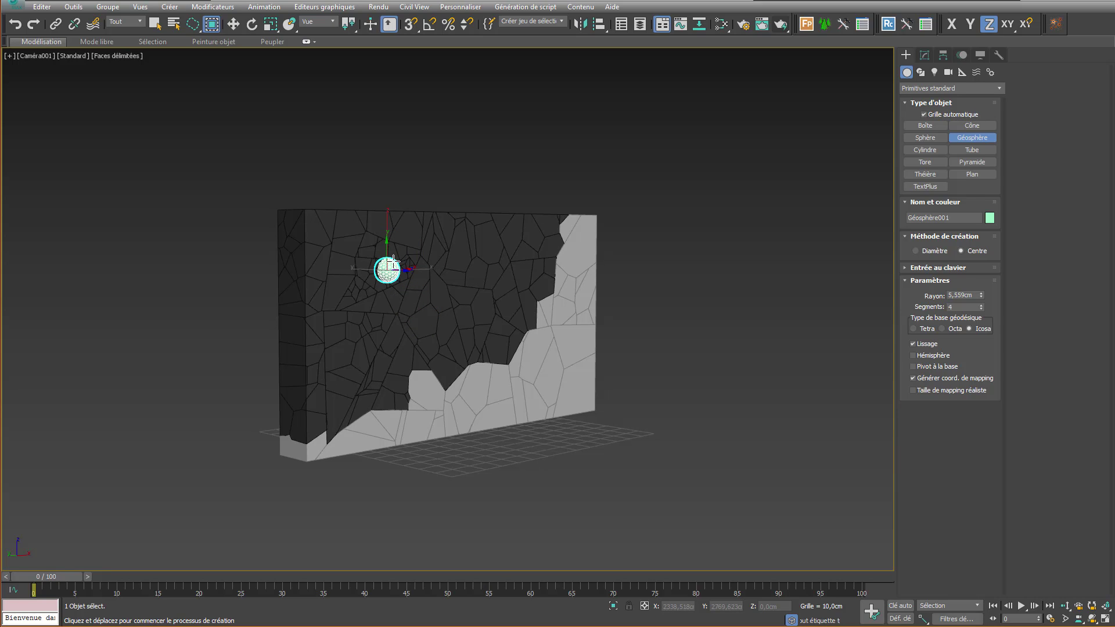
- In Perspective view, move Géosphère001 off the fractured wall to float clear beside its right side
key("w")
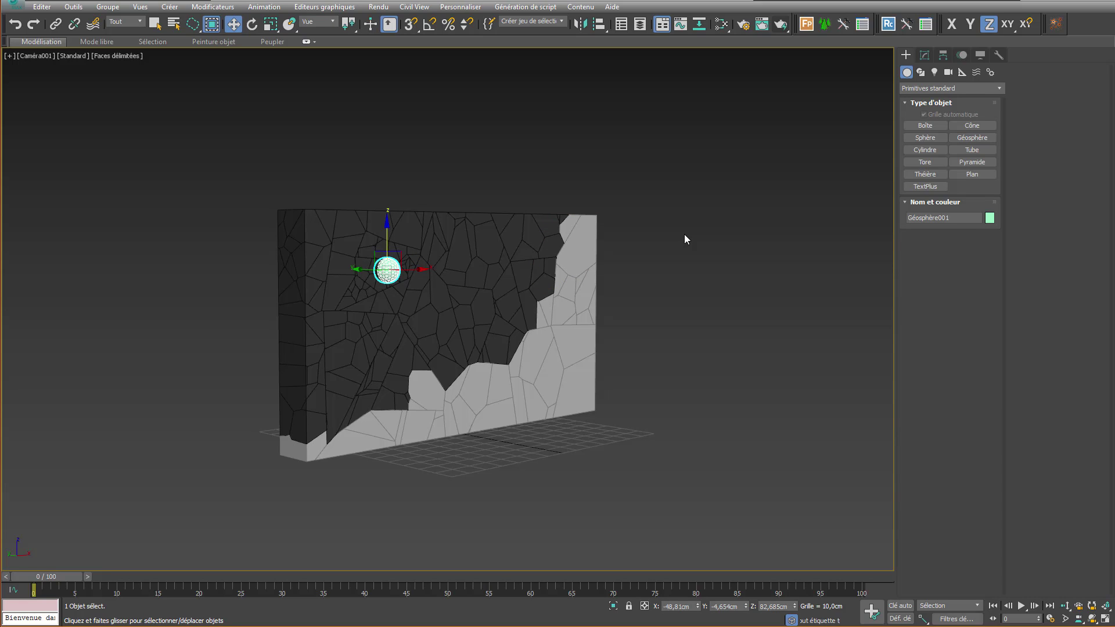
key("p")
middle_click_drag(609, 230, 602, 268, "alt")
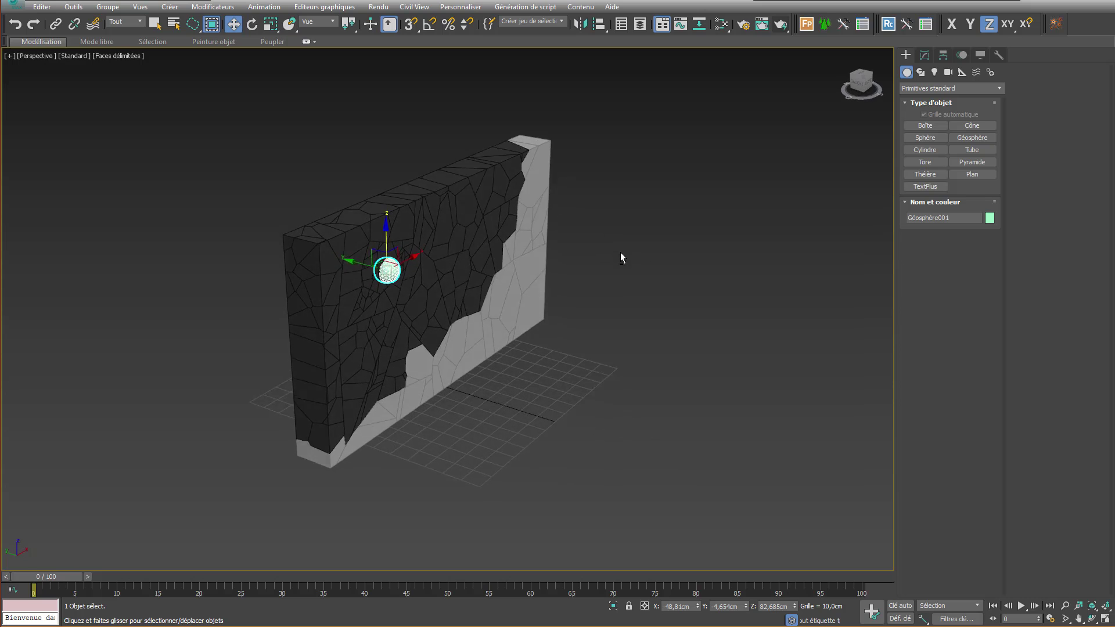
left_click_drag(365, 258, 675, 510)
mouse_move(675, 510)
middle_mouse_down("alt")
mouse_move(623, 416)
mouse_move(667, 335)
mouse_move(681, 276)
mouse_move(747, 194)
middle_mouse_up("alt")
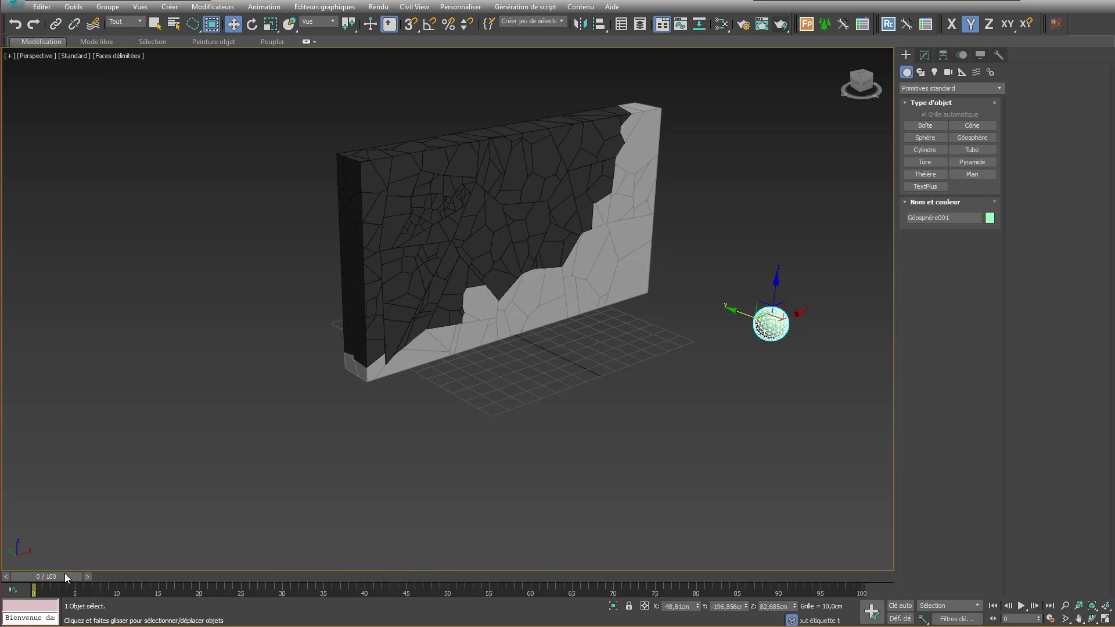
mouse_move(64, 573)
left_mouse_down()
mouse_move(186, 598)
mouse_move(58, 576)
left_mouse_up()
key("w")
- Set the time configuration to PAL frame rate with an end time of 200 frames
left_click(1051, 619)
left_click(463, 210)
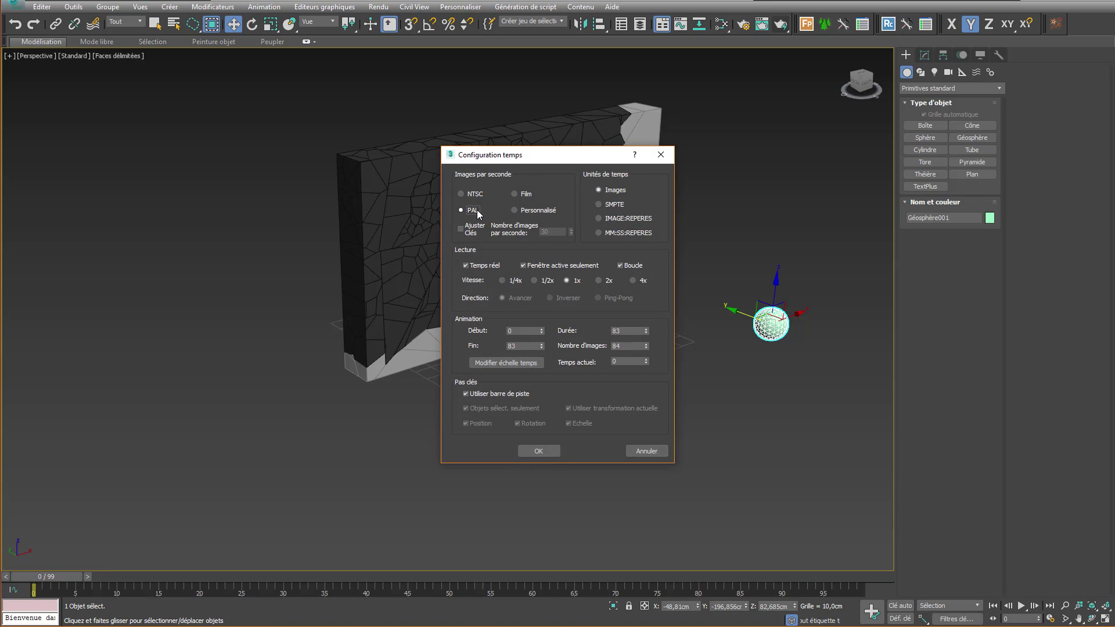
double_click(530, 347)
type("200")
left_click(539, 450)
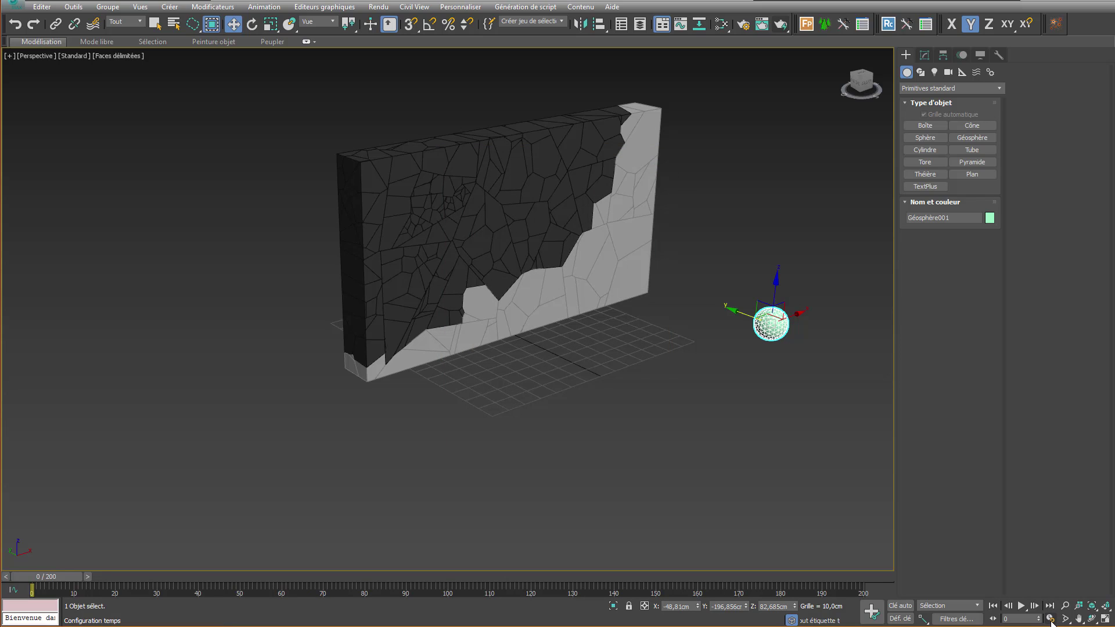
left_click(1050, 619)
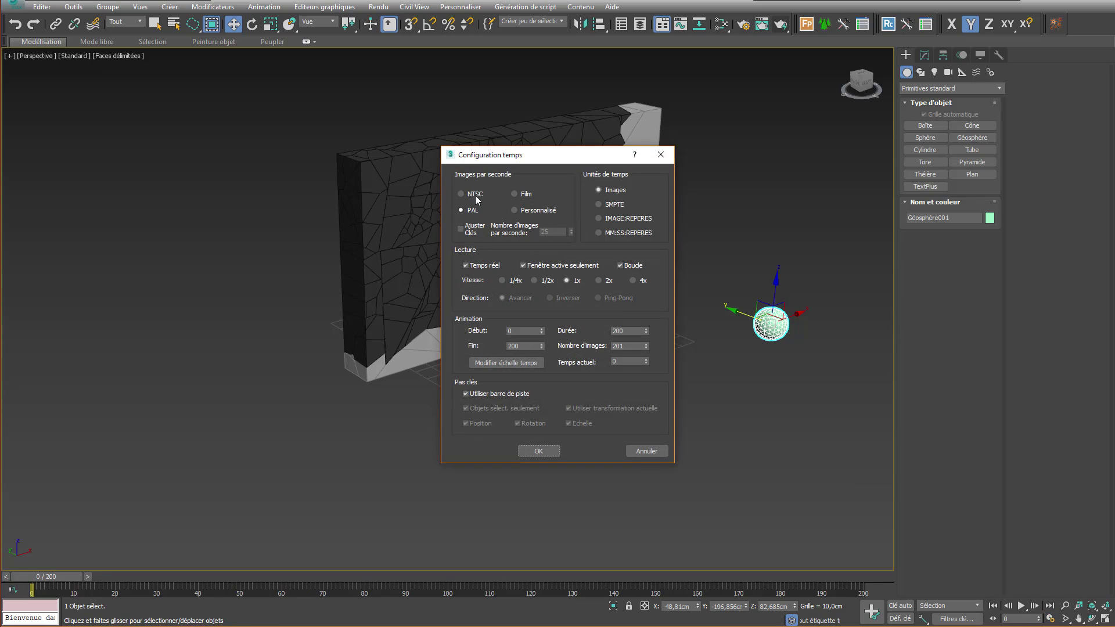
left_click(540, 451)
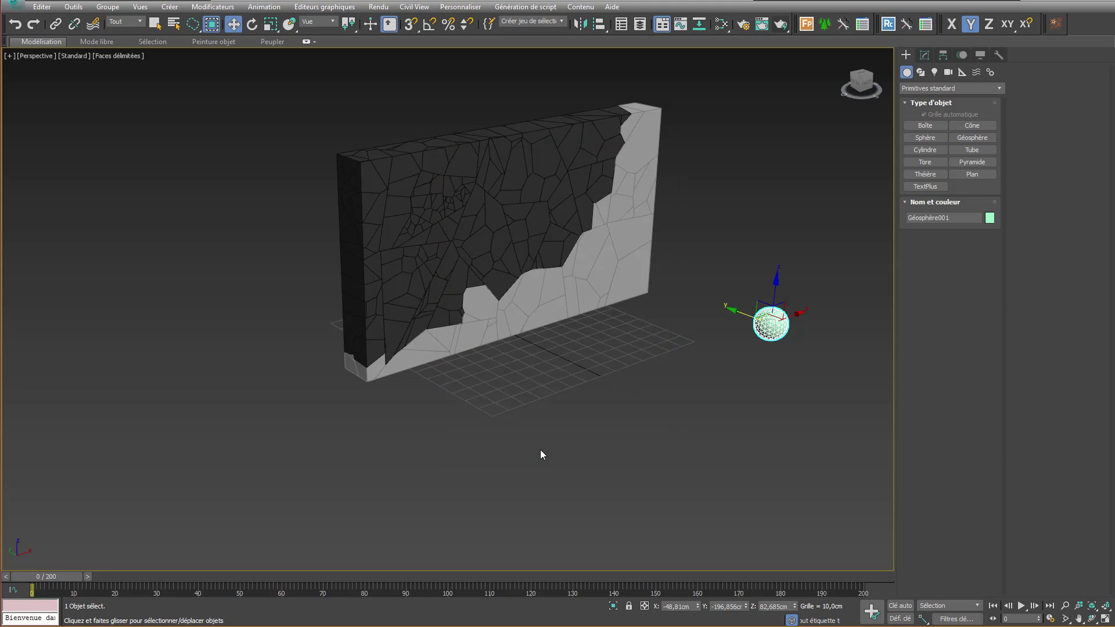
- With Auto Key on, record a trial key at frame 25 moving the geosphere into the wall
key("q")
left_click_drag(71, 574, 174, 577)
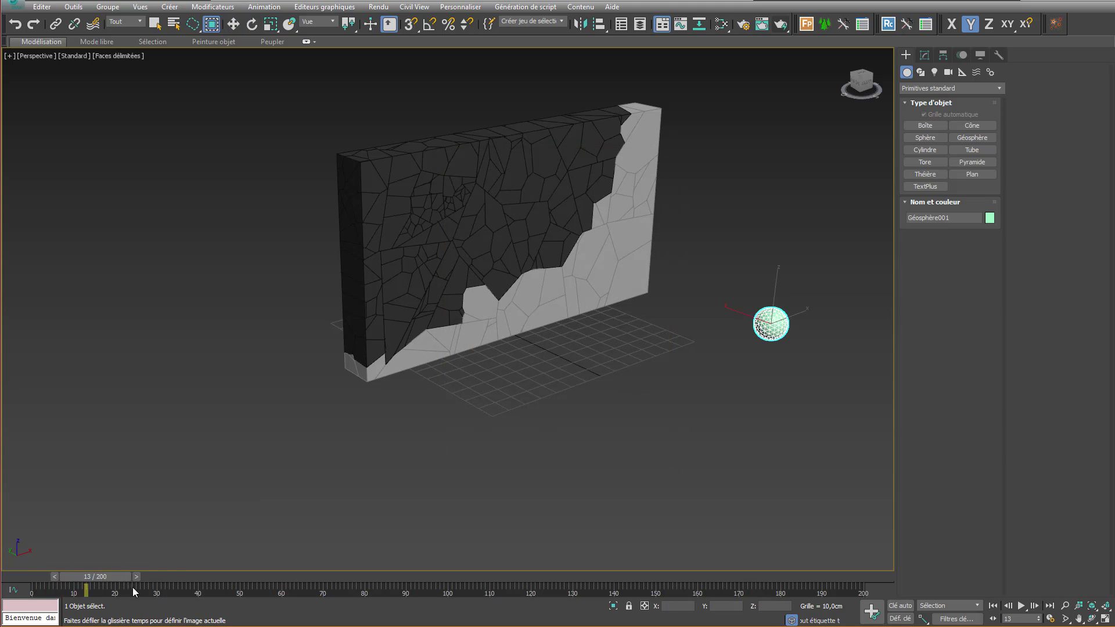
key("comma")
key("w")
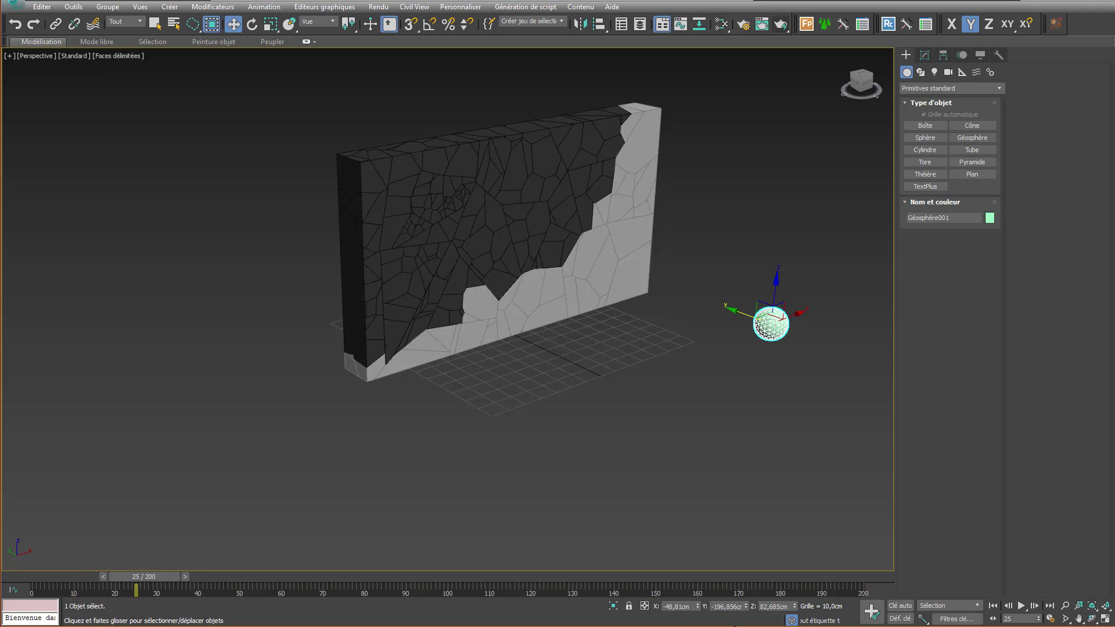
left_click(902, 607)
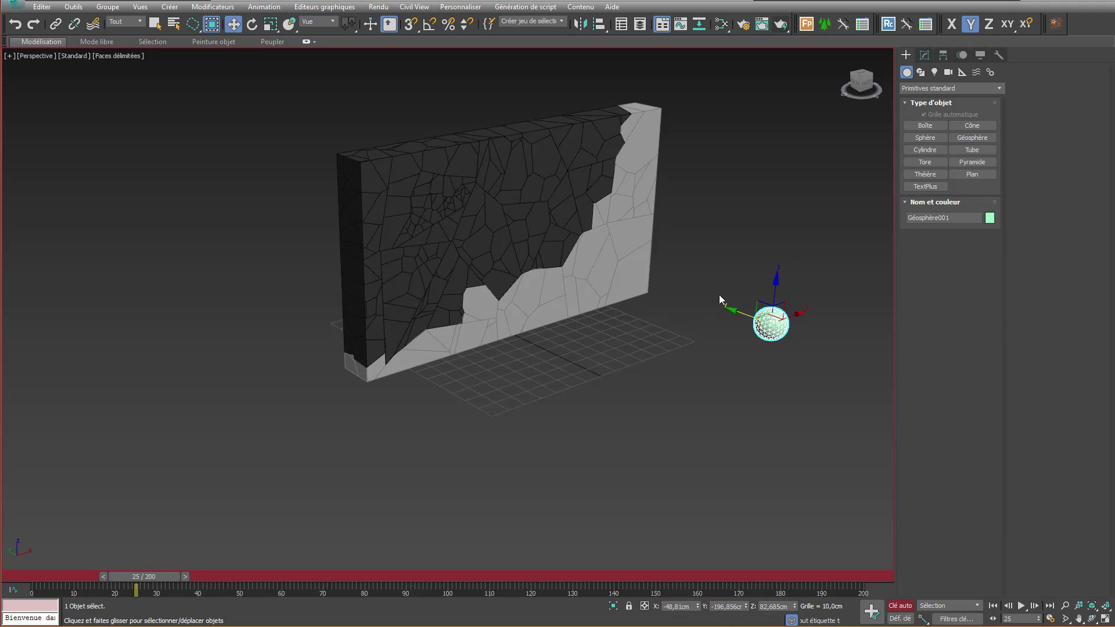
left_click_drag(740, 312, 404, 219)
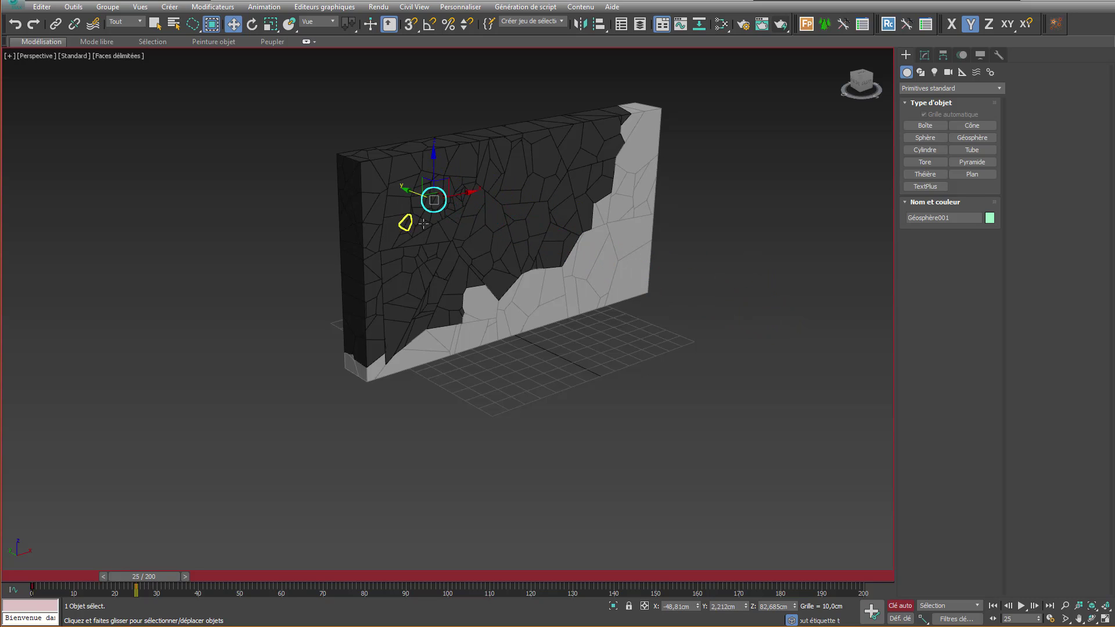
middle_click_drag(403, 219, 549, 217, "alt")
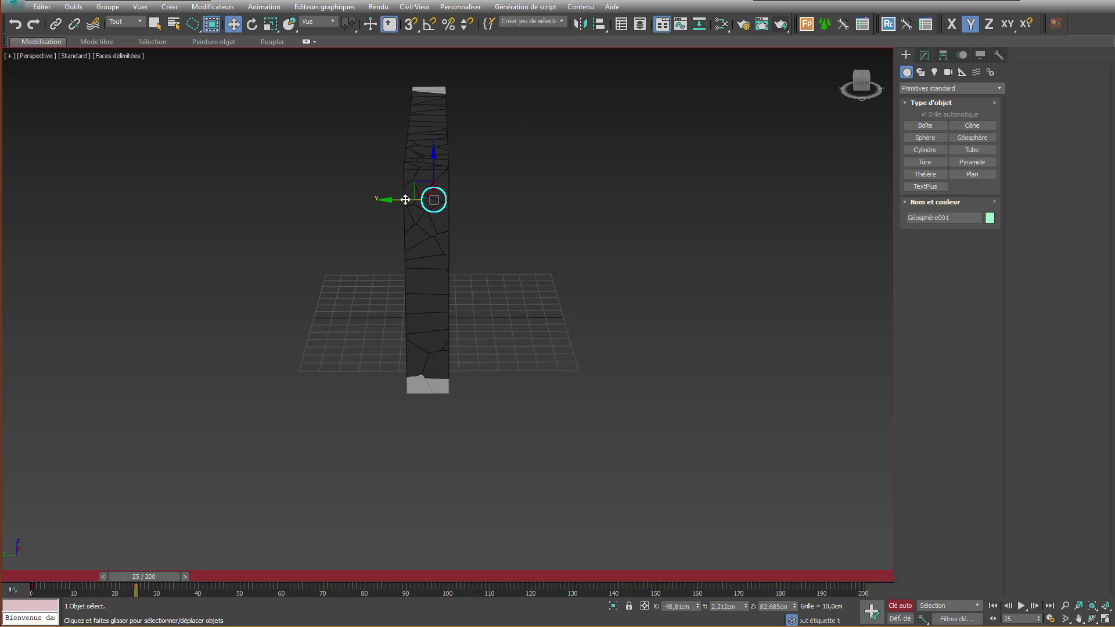
left_click_drag(406, 198, 391, 195)
mouse_move(391, 195)
middle_mouse_down("alt")
mouse_move(463, 205)
mouse_move(356, 216)
mouse_move(376, 229)
mouse_move(357, 279)
mouse_move(361, 260)
middle_mouse_up("alt")
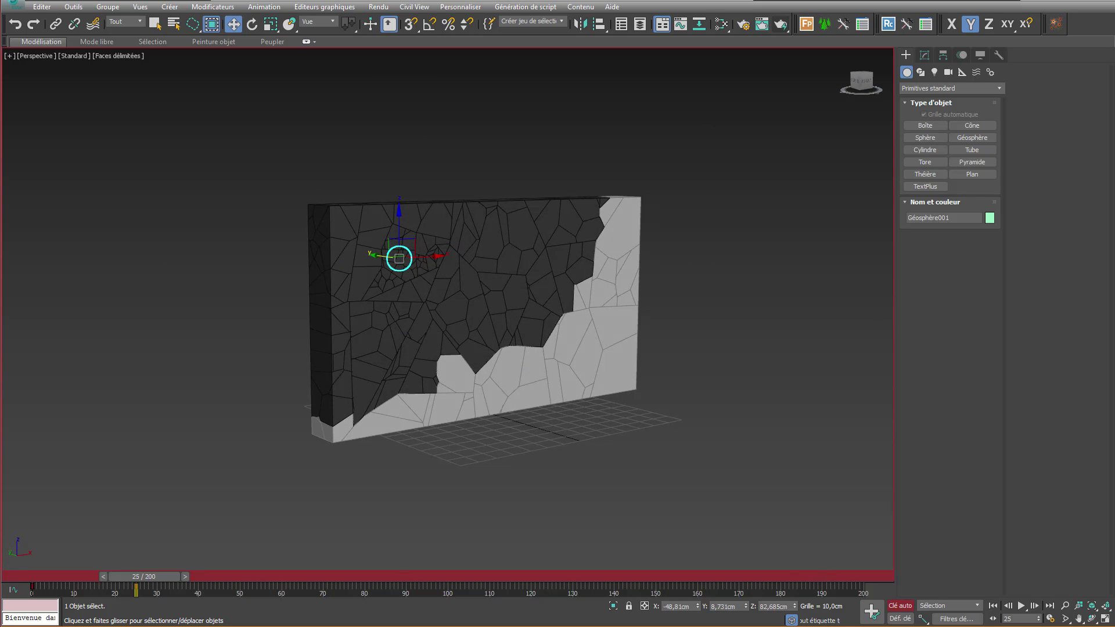
left_click(902, 606)
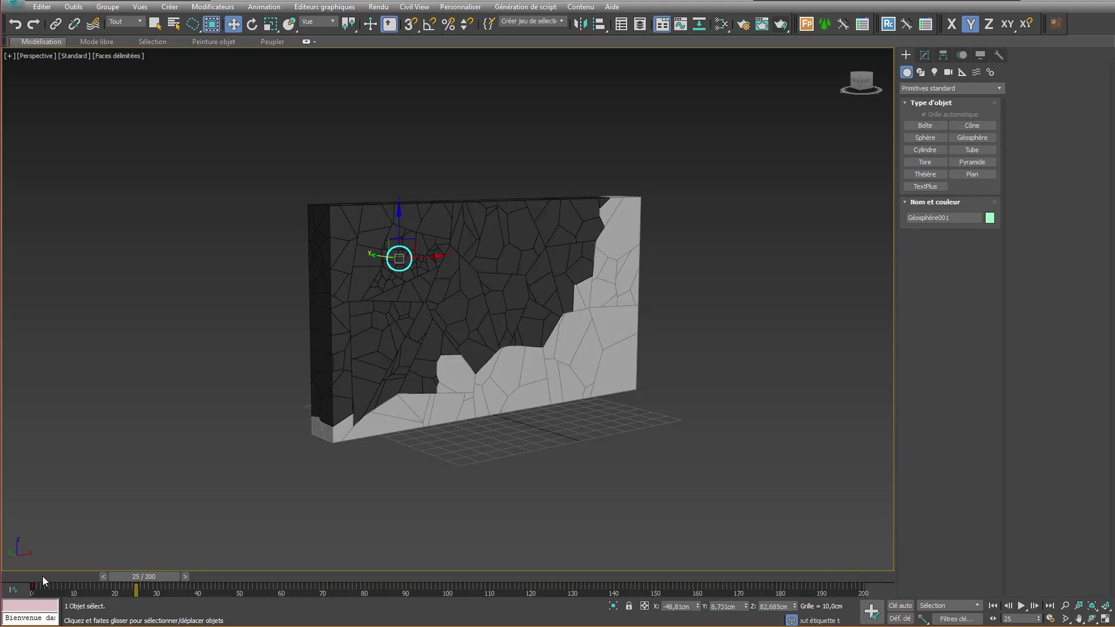
- Delete the geosphere's trial keys from the trackbar and browse the default tangent types
key("Home")
left_click_drag(168, 596, 107, 590)
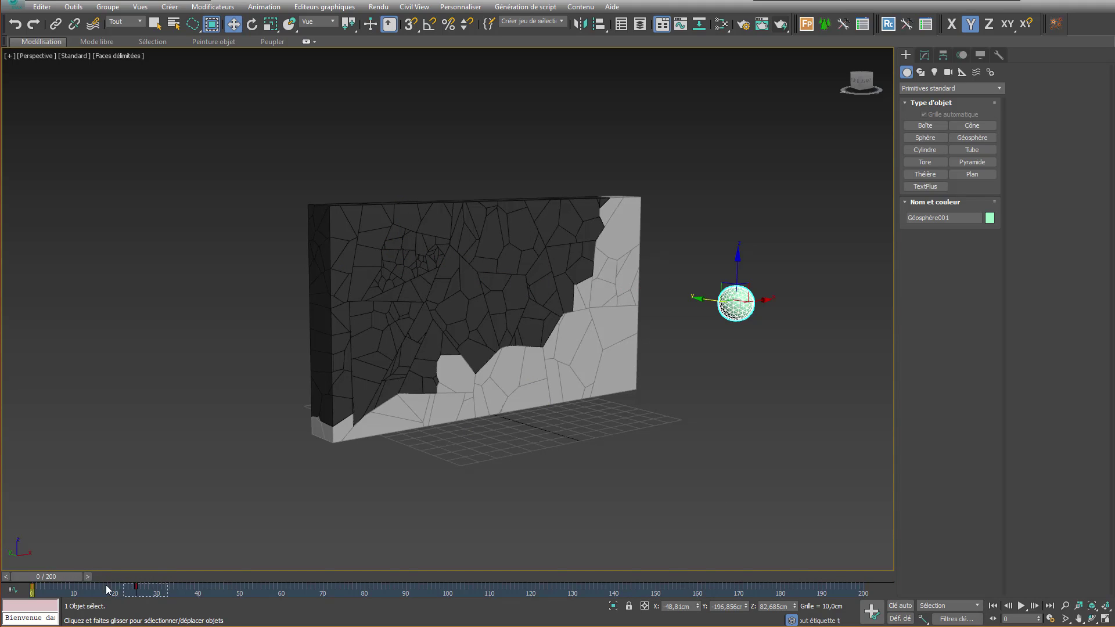
key("Delete")
mouse_move(923, 619)
left_mouse_down()
mouse_move(926, 575)
mouse_move(925, 621)
left_mouse_up()
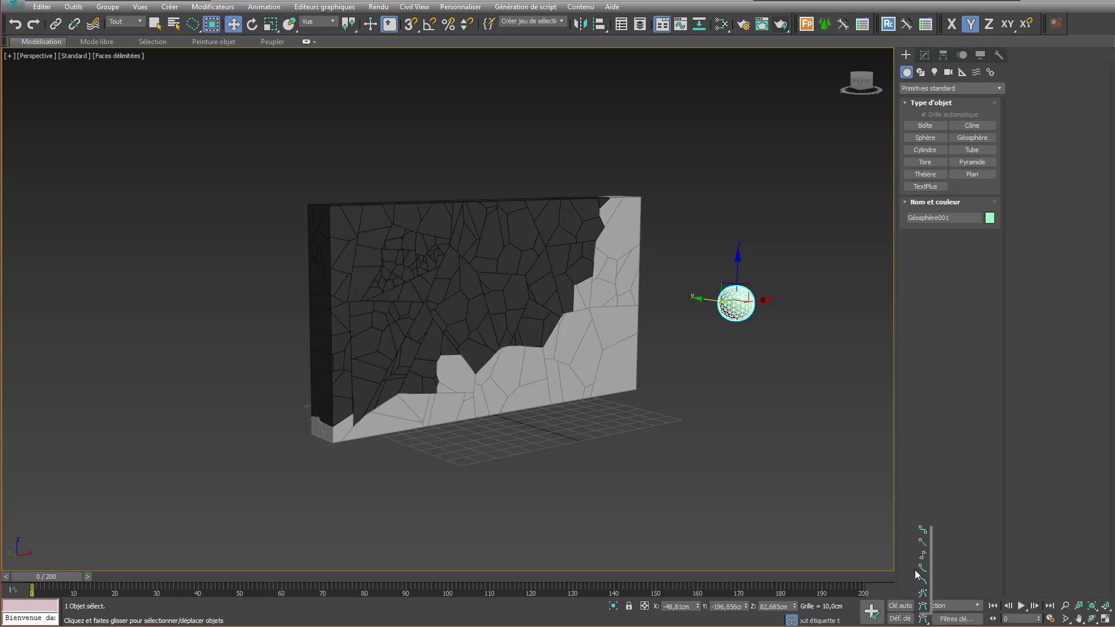
left_click_drag(916, 575, 924, 547)
- Pick the second default tangent, then Auto Key the geosphere into the wall's upper face at frame 25
left_click_drag(924, 546, 924, 547)
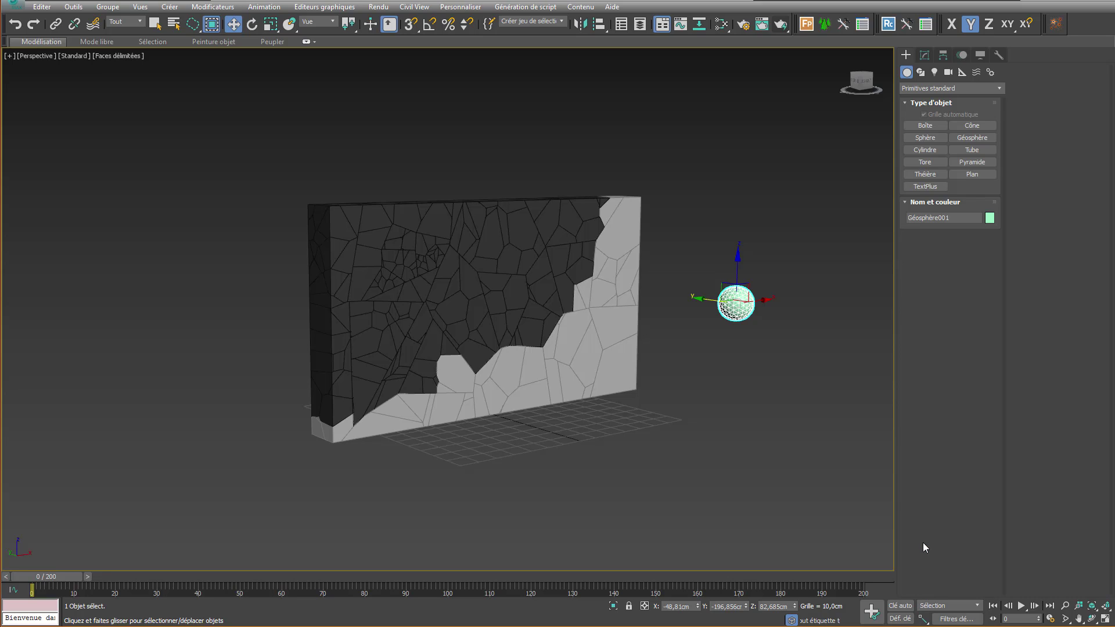
left_click(901, 606)
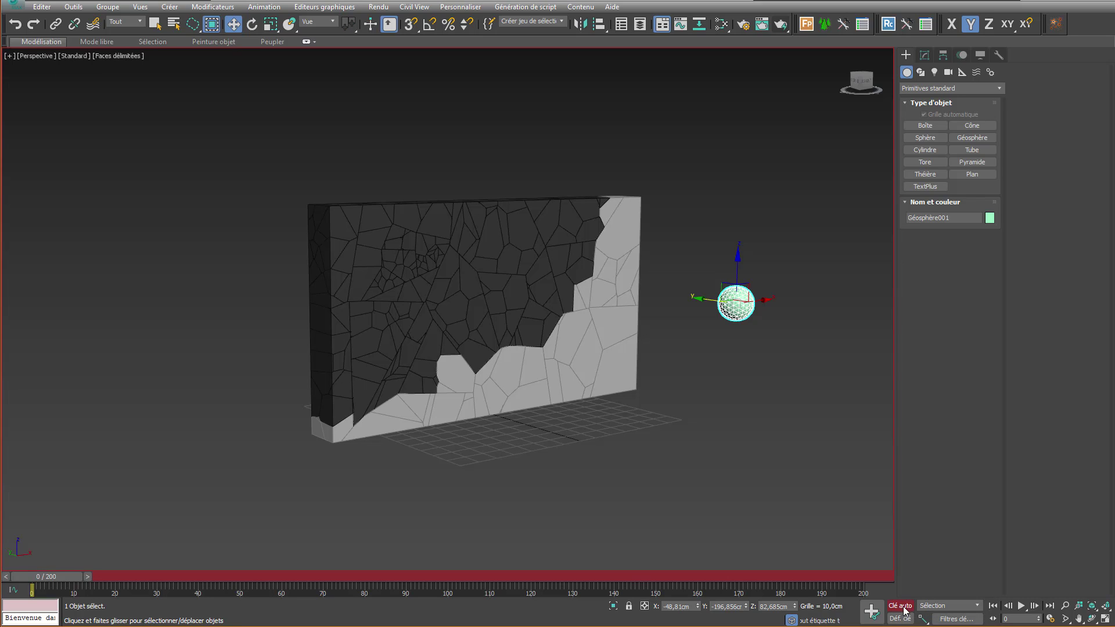
left_click_drag(47, 577, 144, 577)
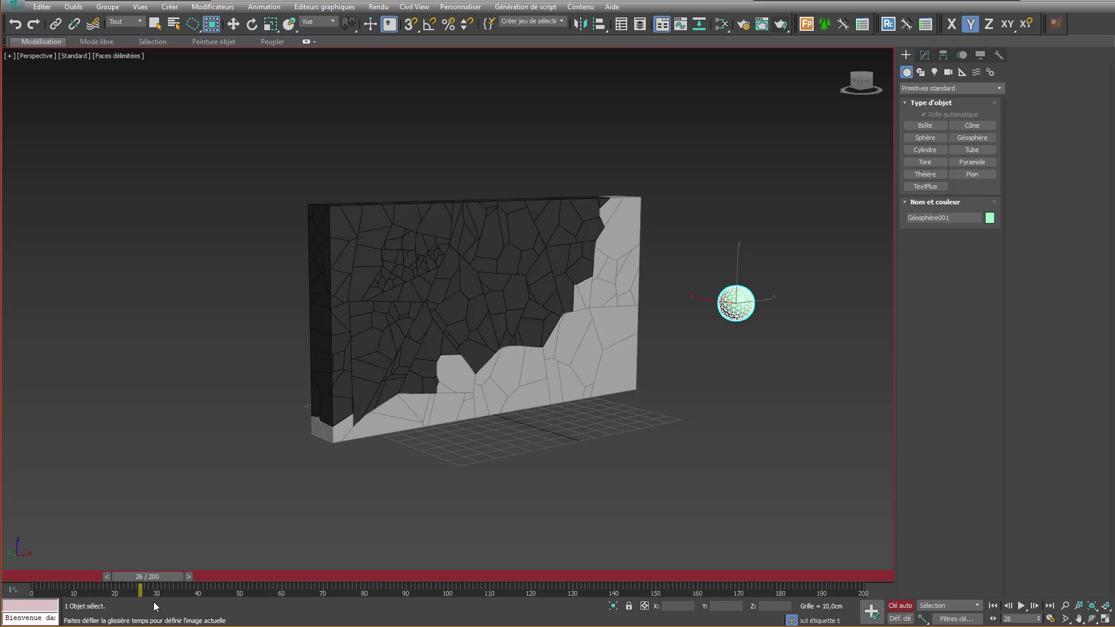
key("w")
left_click_drag(733, 306, 379, 305)
mouse_move(861, 82)
left_mouse_down()
mouse_move(350, 286)
mouse_move(374, 248)
left_mouse_up()
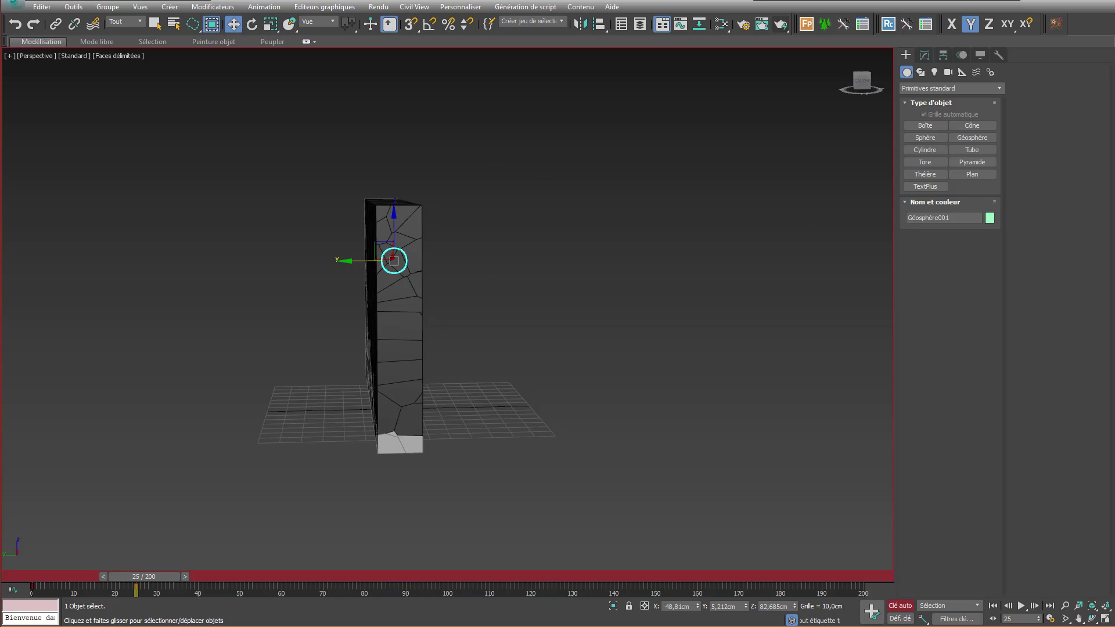
left_click_drag(852, 93, 803, 274)
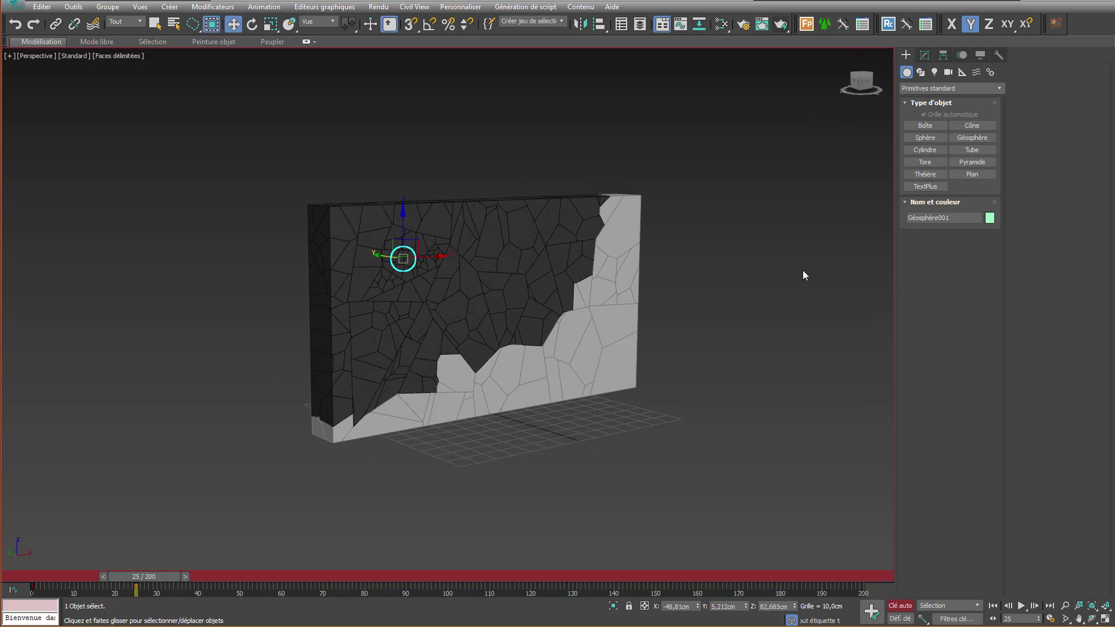
left_click(901, 605)
middle_click_drag(642, 468, 598, 488)
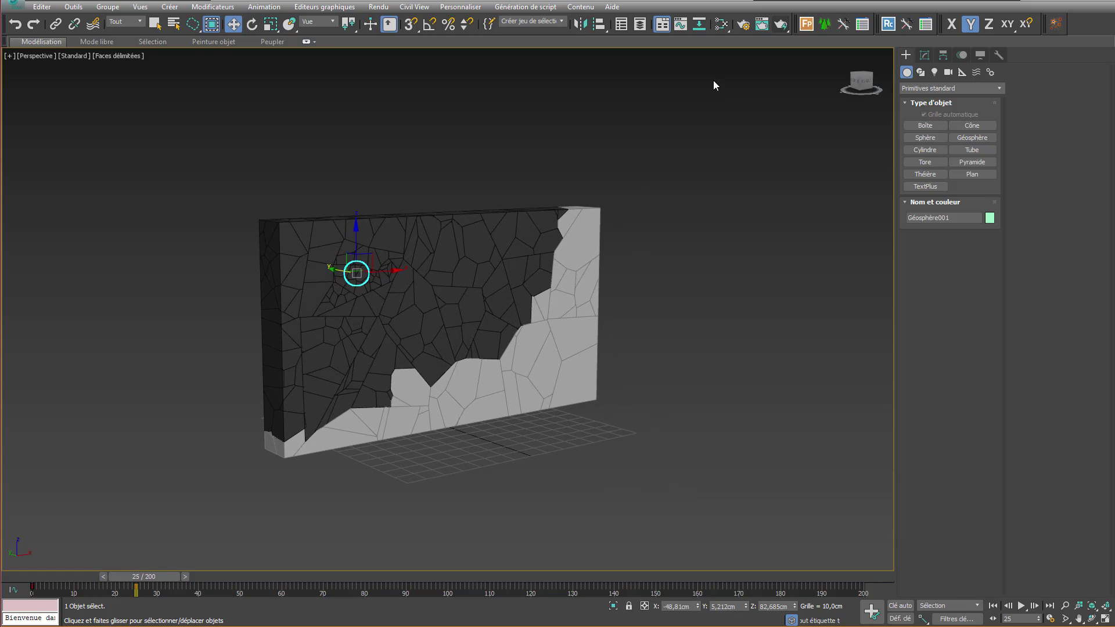
- In Scene Explorer, select Boîte002 through its last part and delete all 29 leftover parts
left_click(623, 26)
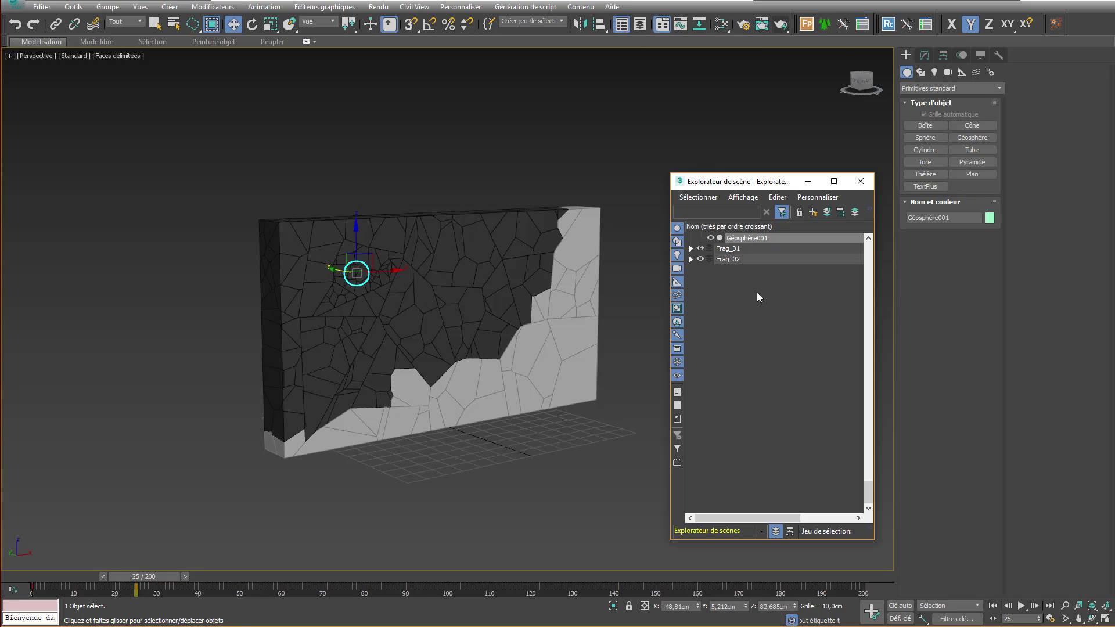
scroll(758, 291, "up", 3)
scroll(758, 300, "up", 3)
scroll(758, 302, "up", 2)
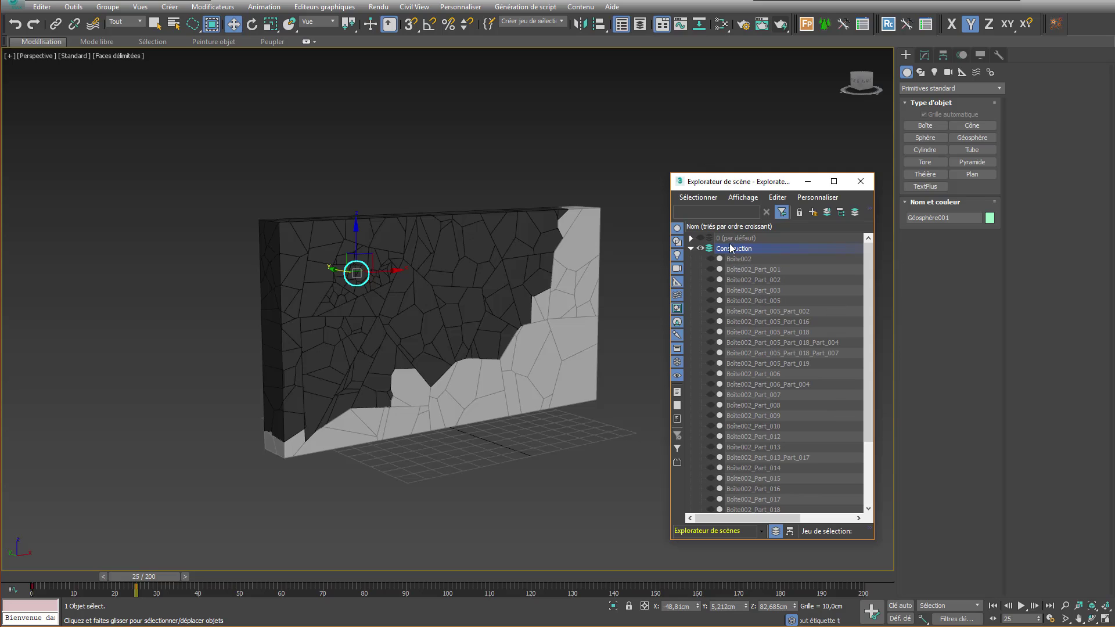
left_click(741, 259)
scroll(750, 279, "down", 3)
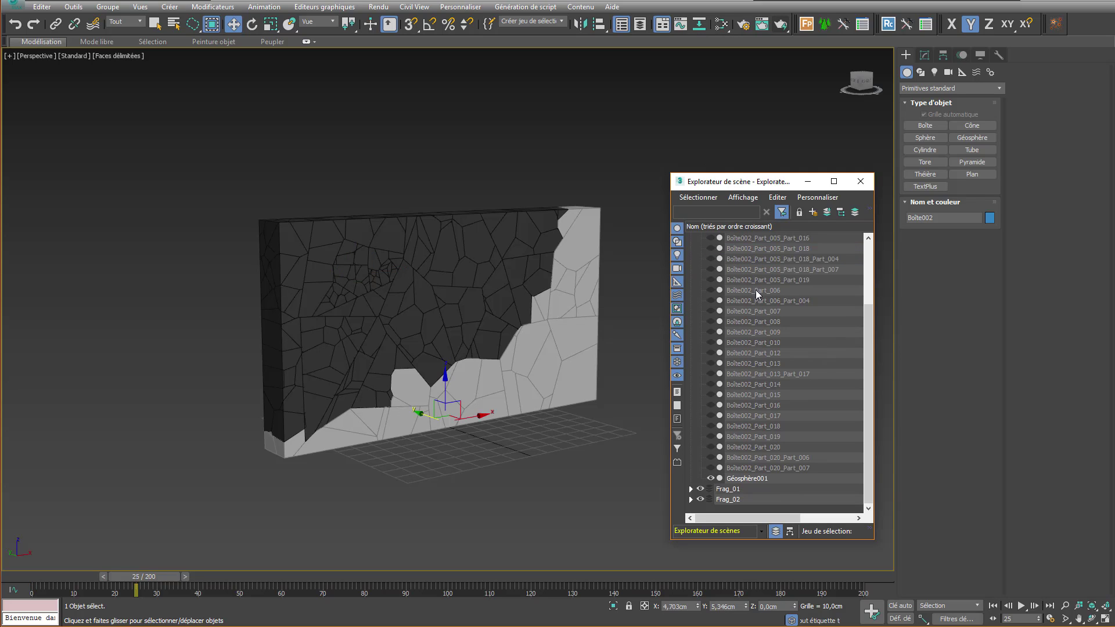
left_click(751, 468, "shift")
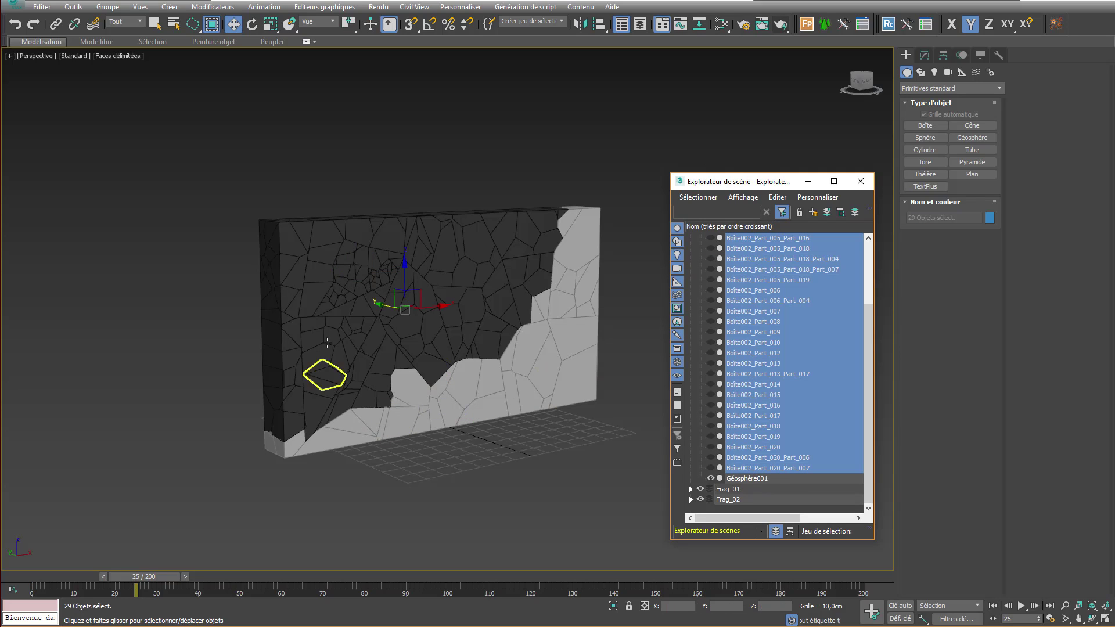
key("Delete")
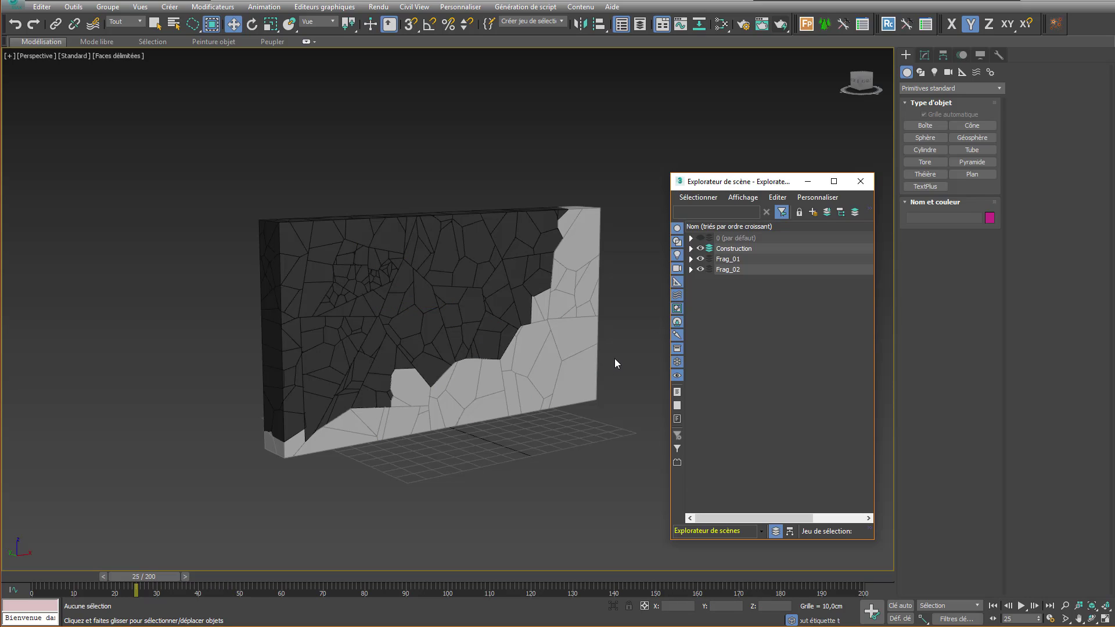
- Expand the Construction layer and scrub the timeline to preview the sphere's motion
left_click(690, 248)
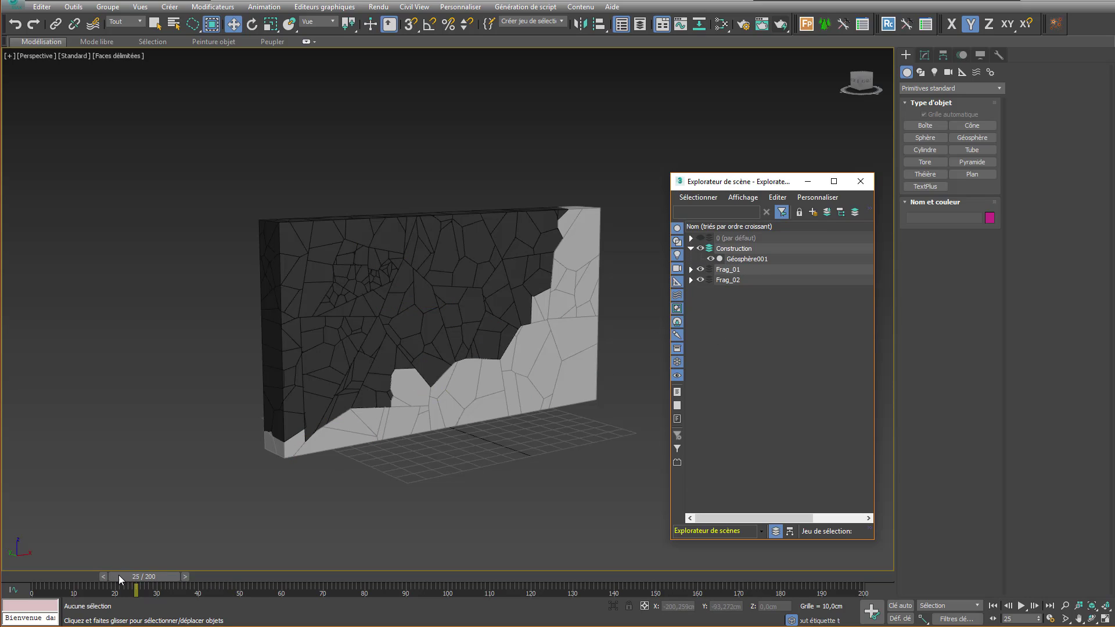
mouse_move(118, 575)
left_mouse_down()
mouse_move(141, 578)
mouse_move(88, 566)
mouse_move(168, 601)
mouse_move(29, 566)
left_mouse_up()
key("w")
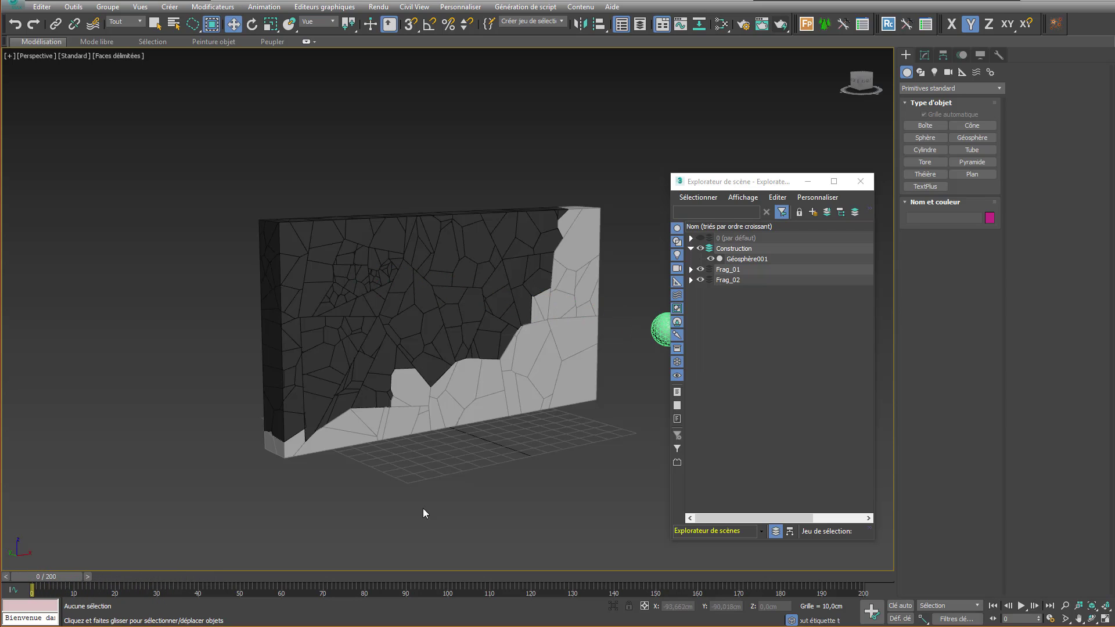
- Show the MassFX toolbar as a floating panel and open the MassFX World Parameters
right_click(546, 30)
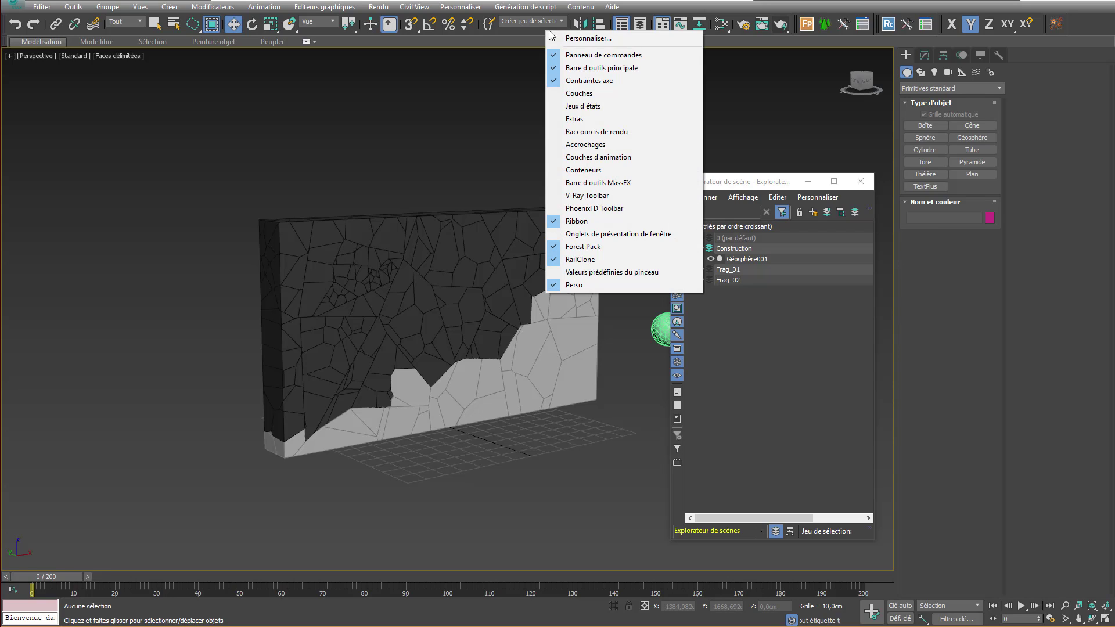
left_click(609, 184)
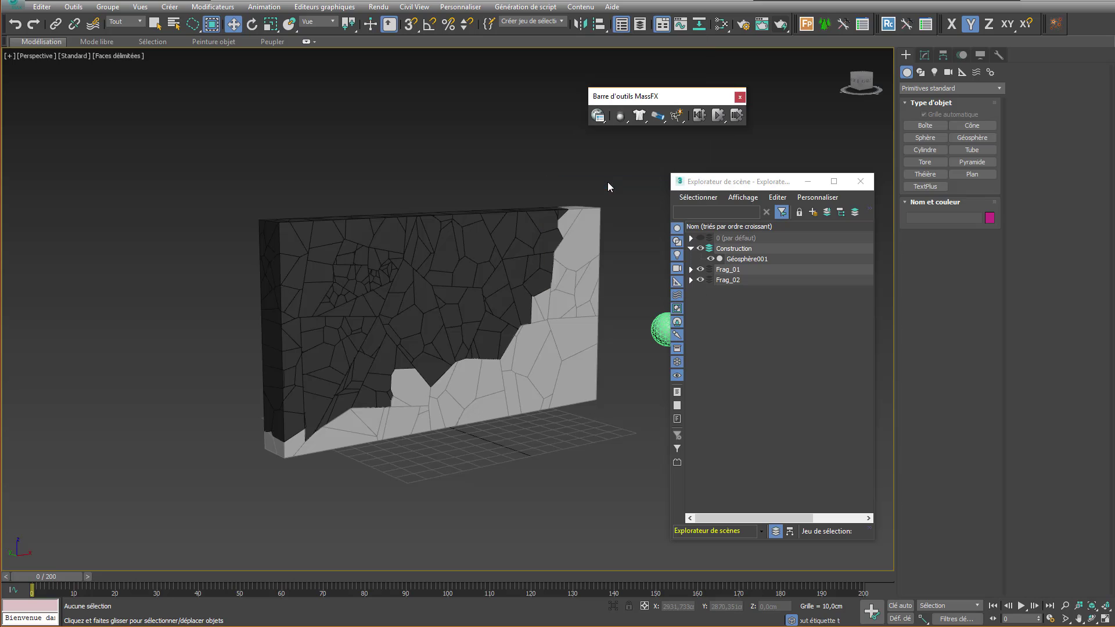
mouse_move(644, 96)
left_mouse_down()
mouse_move(189, 106)
mouse_move(196, 113)
left_mouse_up()
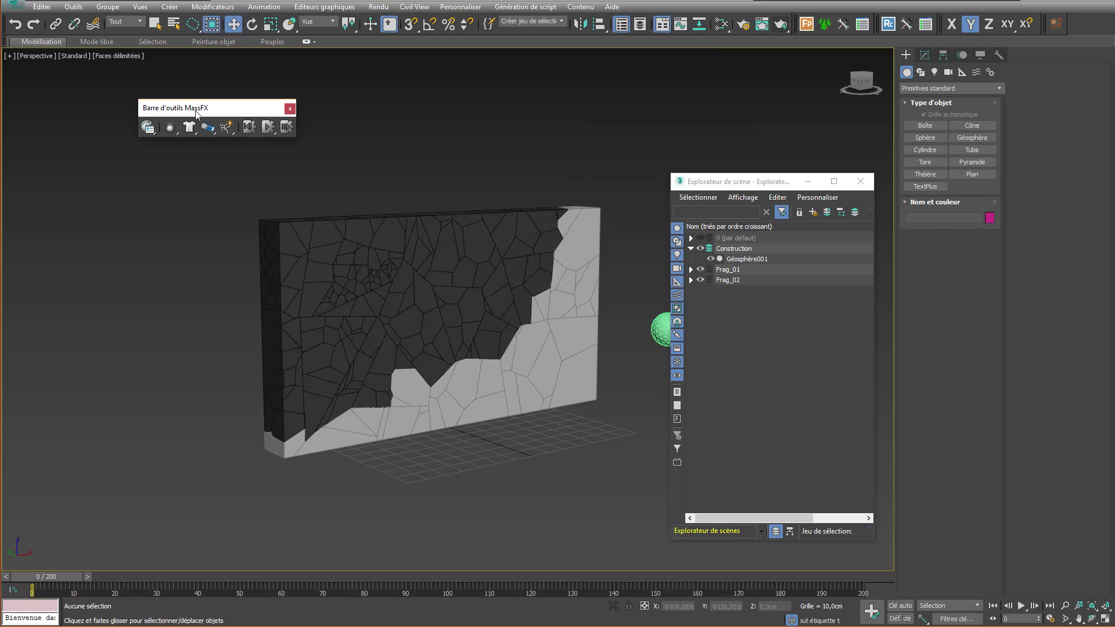
left_click(149, 129)
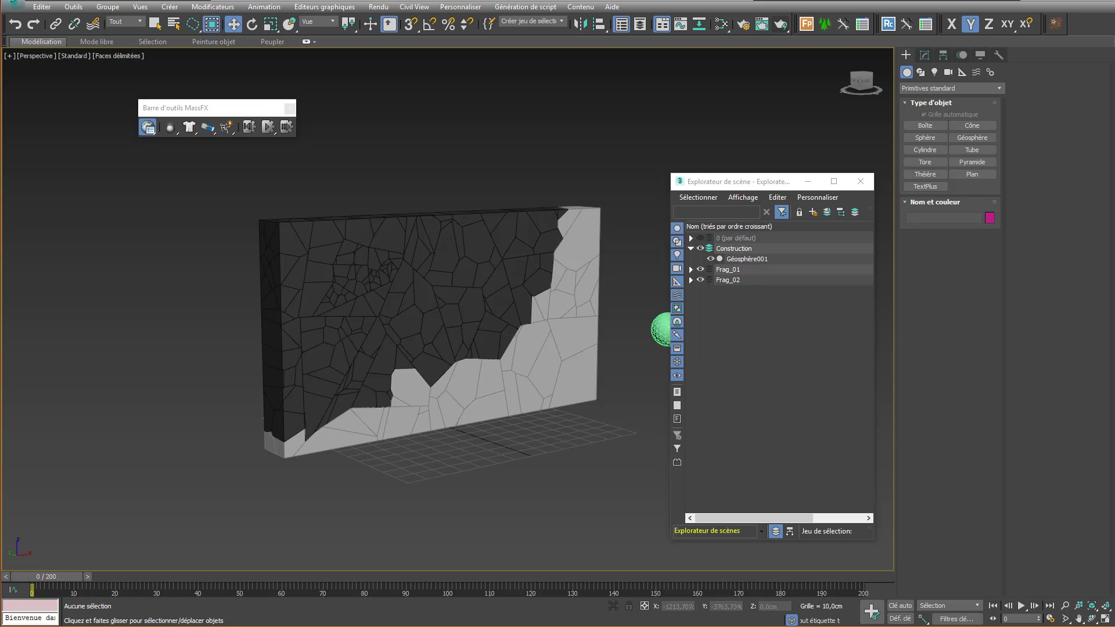
mouse_move(65, 149)
left_mouse_down()
mouse_move(86, 179)
mouse_move(6, 152)
left_mouse_up()
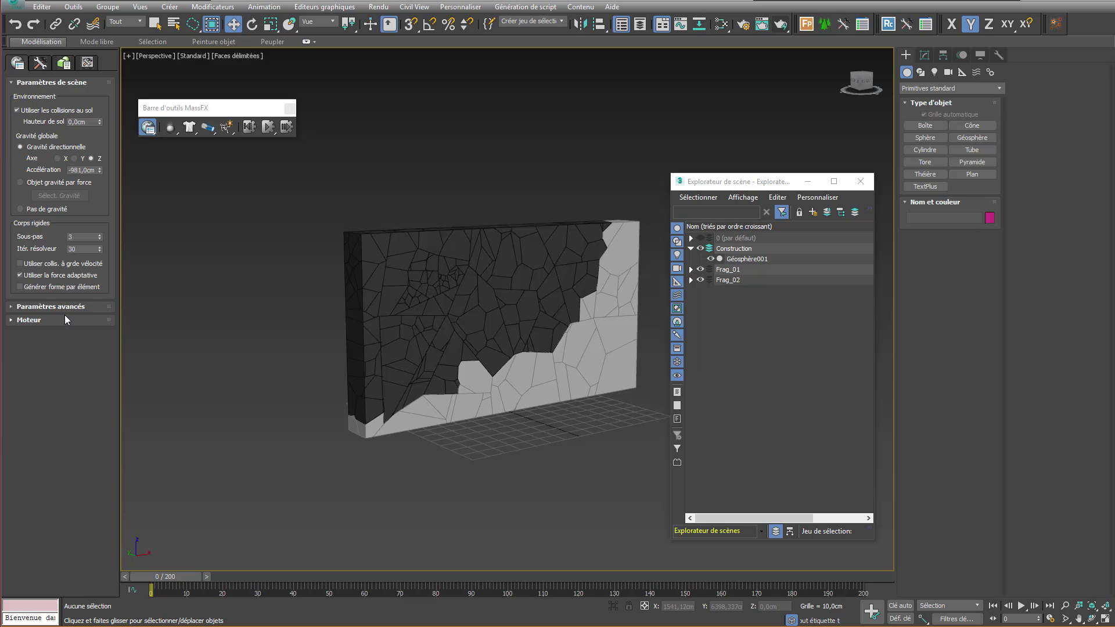
mouse_move(197, 110)
left_mouse_down()
mouse_move(508, 131)
mouse_move(224, 272)
mouse_move(127, 242)
mouse_move(172, 237)
mouse_move(260, 146)
mouse_move(179, 72)
left_mouse_up()
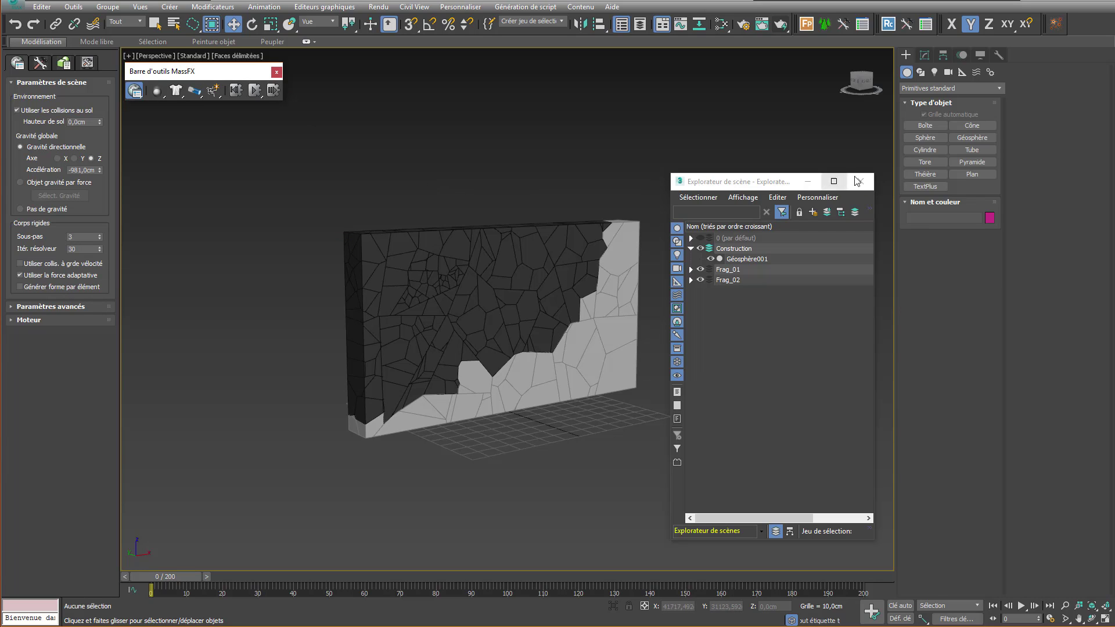
- Close the Scene Explorer and settle the floating MassFX toolbar over the viewport
left_click(861, 181)
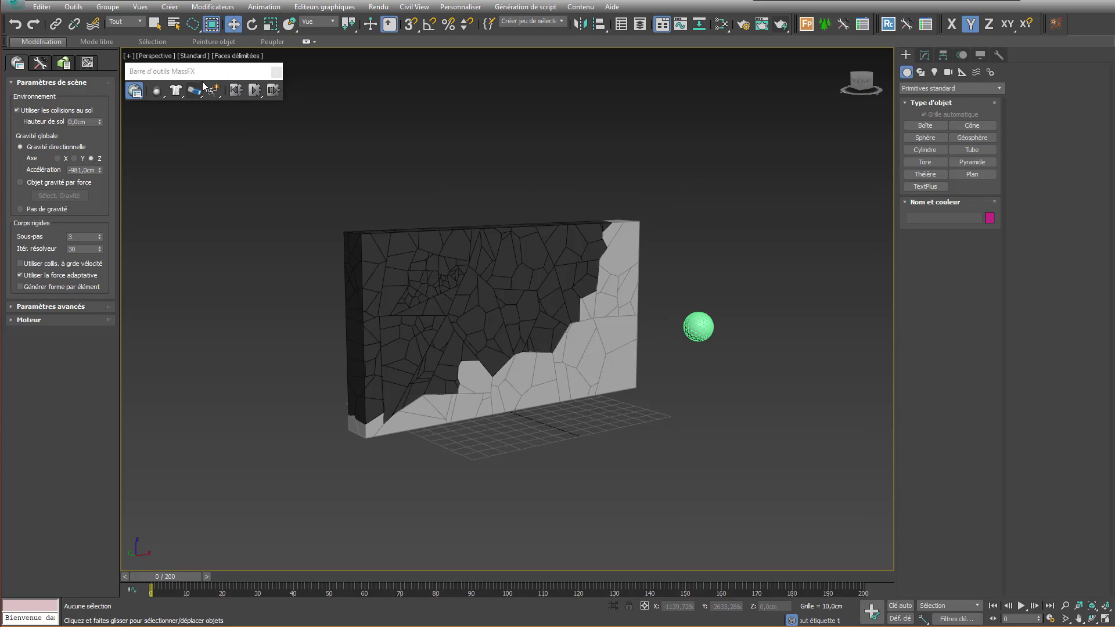
left_click(183, 72)
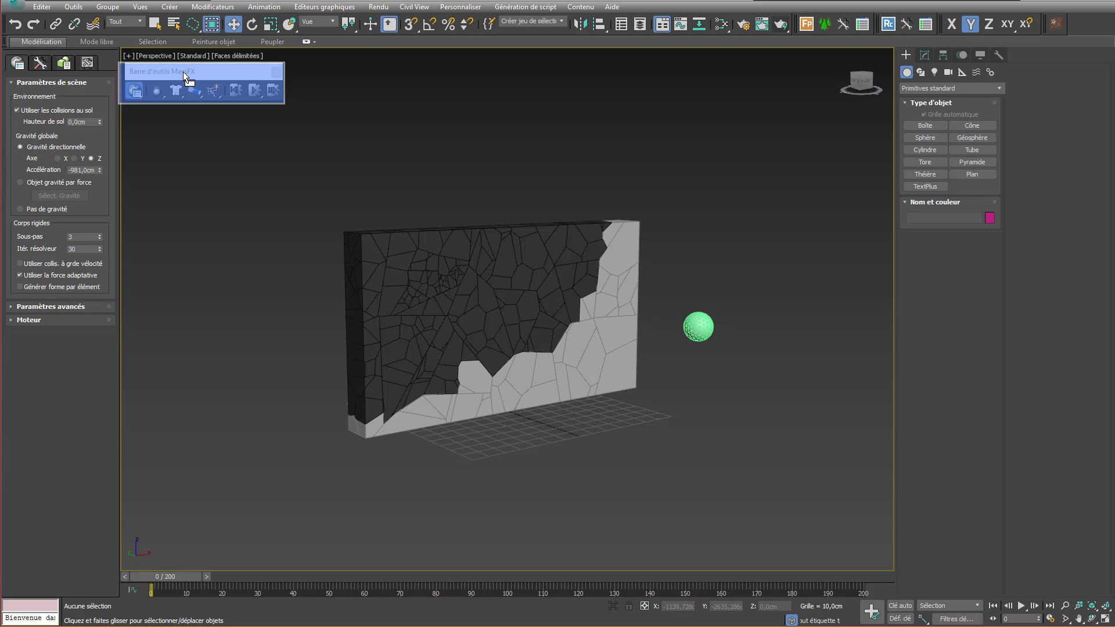
left_click_drag(187, 72, 185, 72)
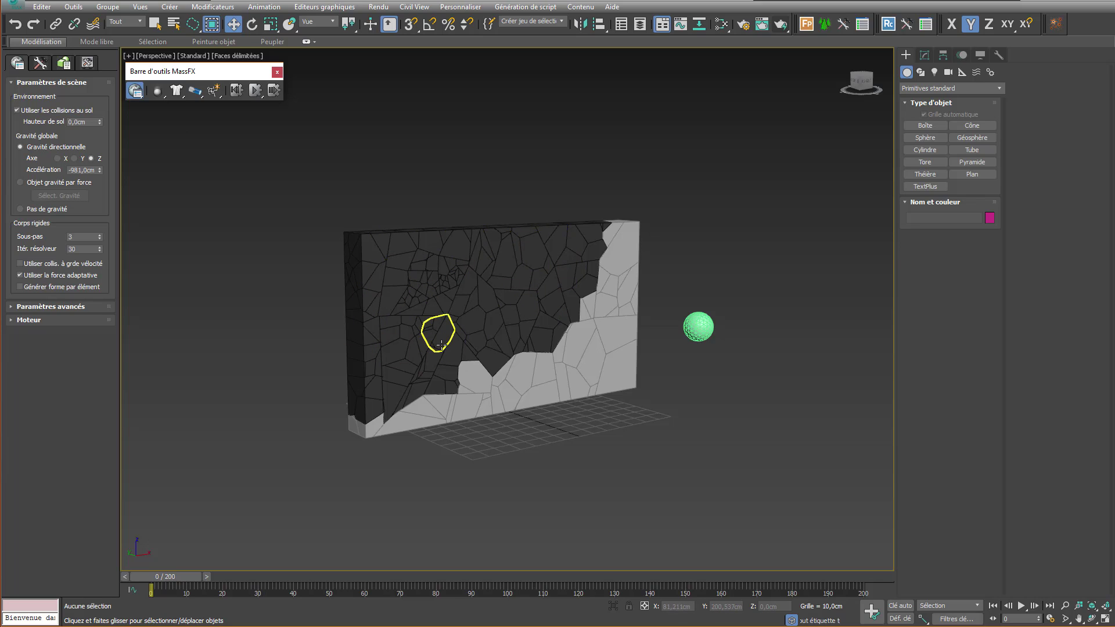
left_click(563, 21)
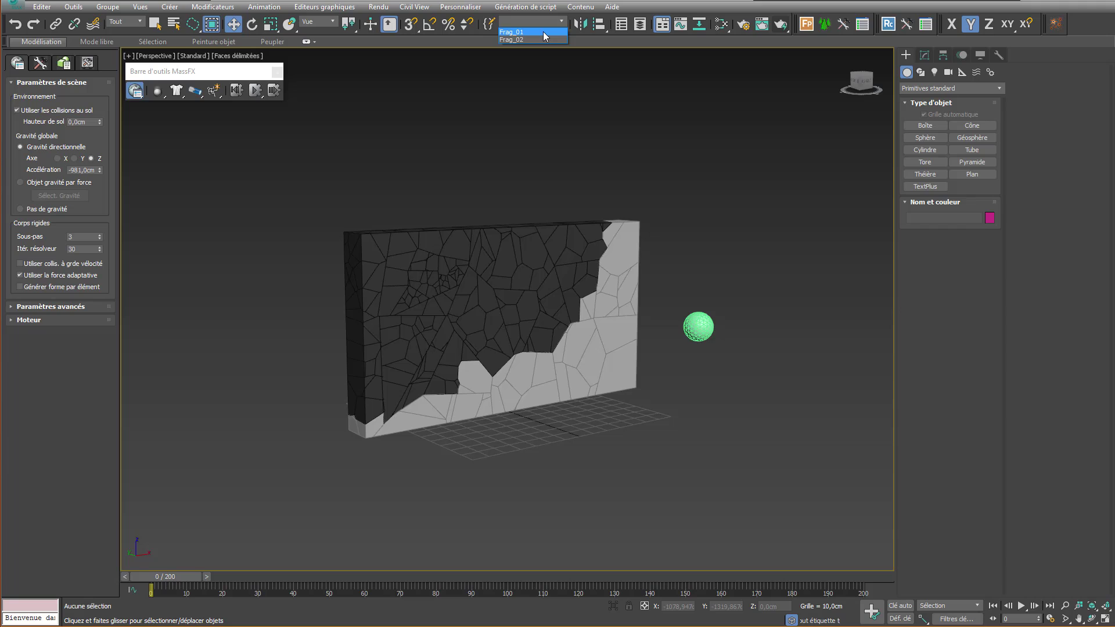
- Select the Frag_01 named set and make its fragments static rigid bodies
left_click(543, 32)
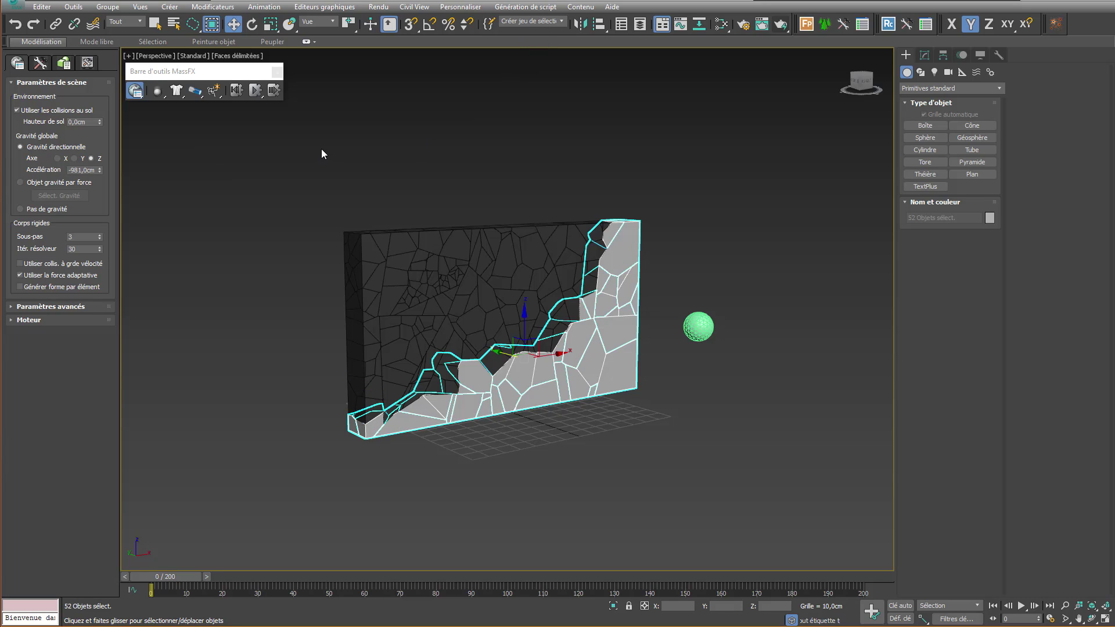
left_click(162, 98)
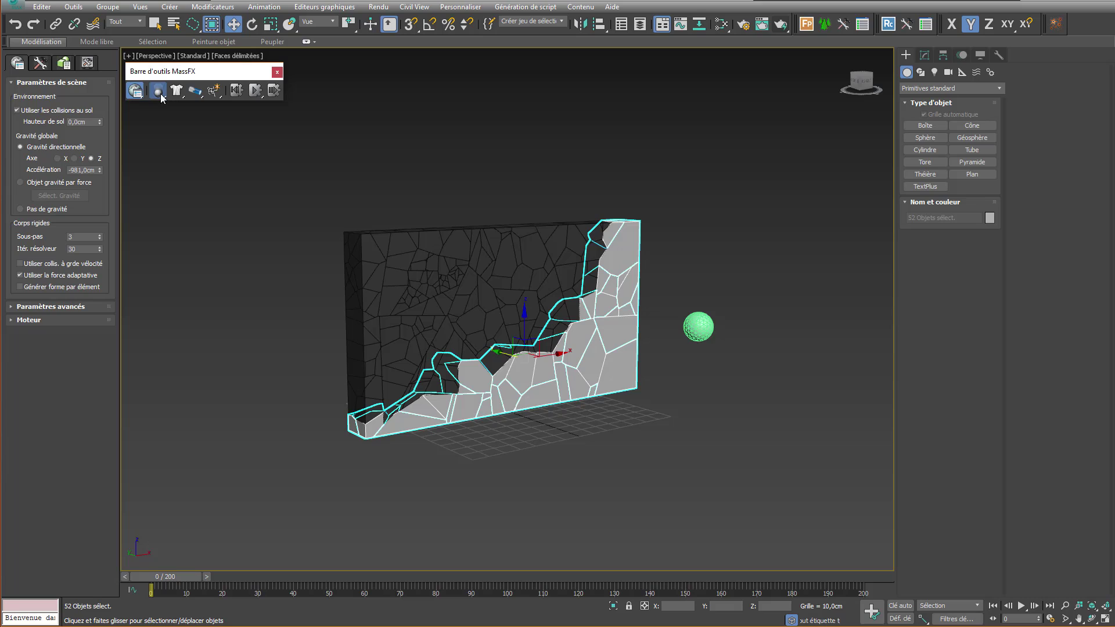
left_click(185, 149)
mouse_move(191, 72)
left_mouse_down()
mouse_move(416, 89)
mouse_move(242, 163)
mouse_move(355, 166)
left_mouse_up()
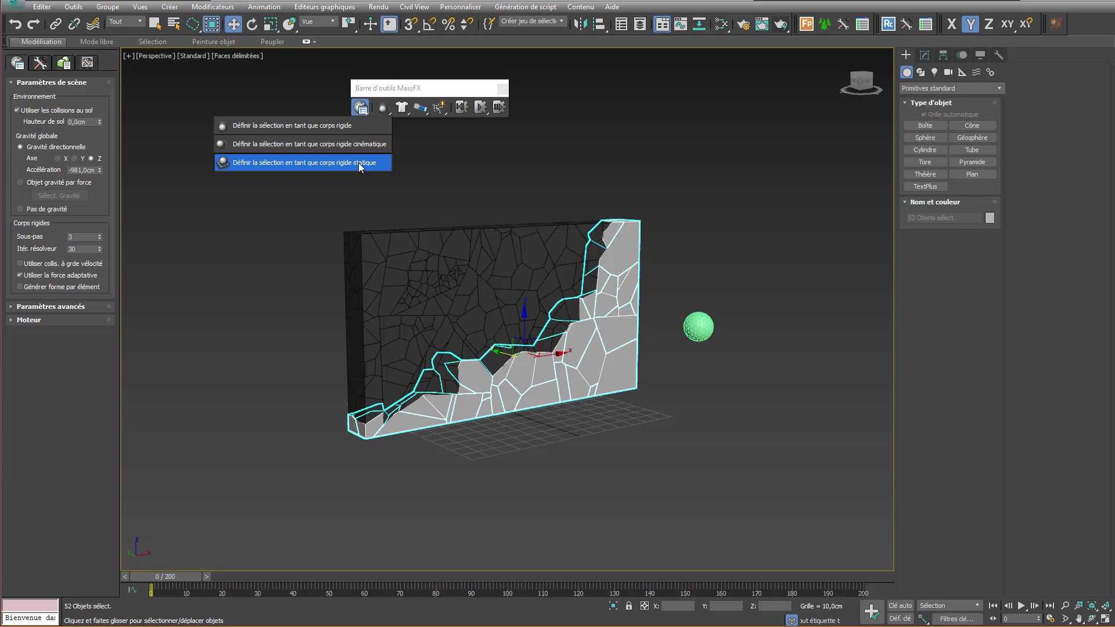
left_click_drag(359, 163, 359, 166)
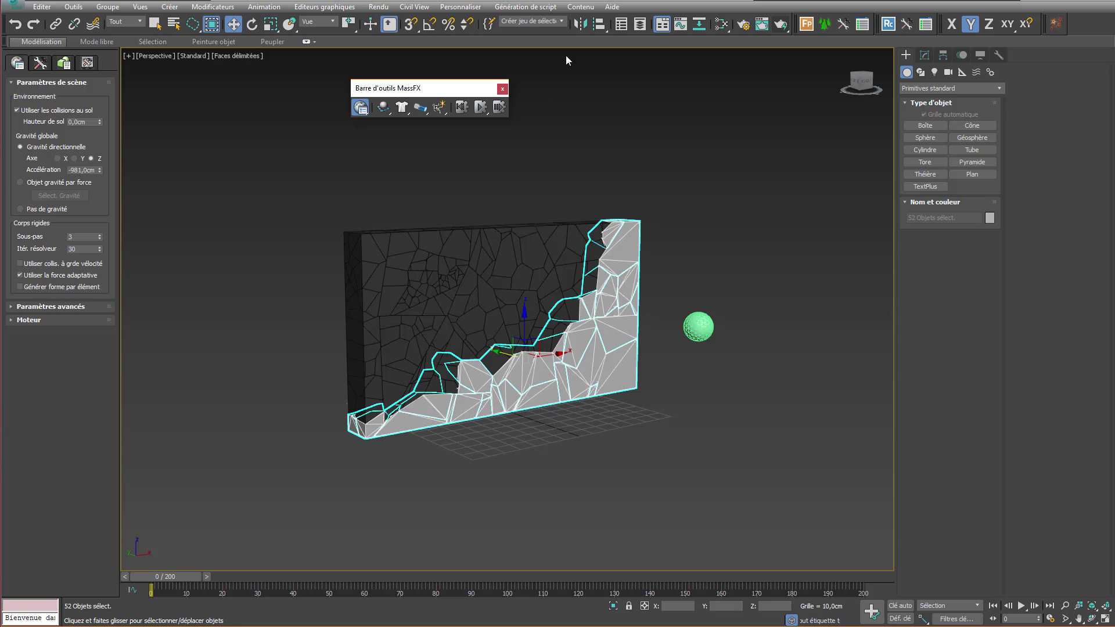
- Select the Frag_02 set, make its fragments dynamic rigid bodies, then clear the selection
left_click(561, 23)
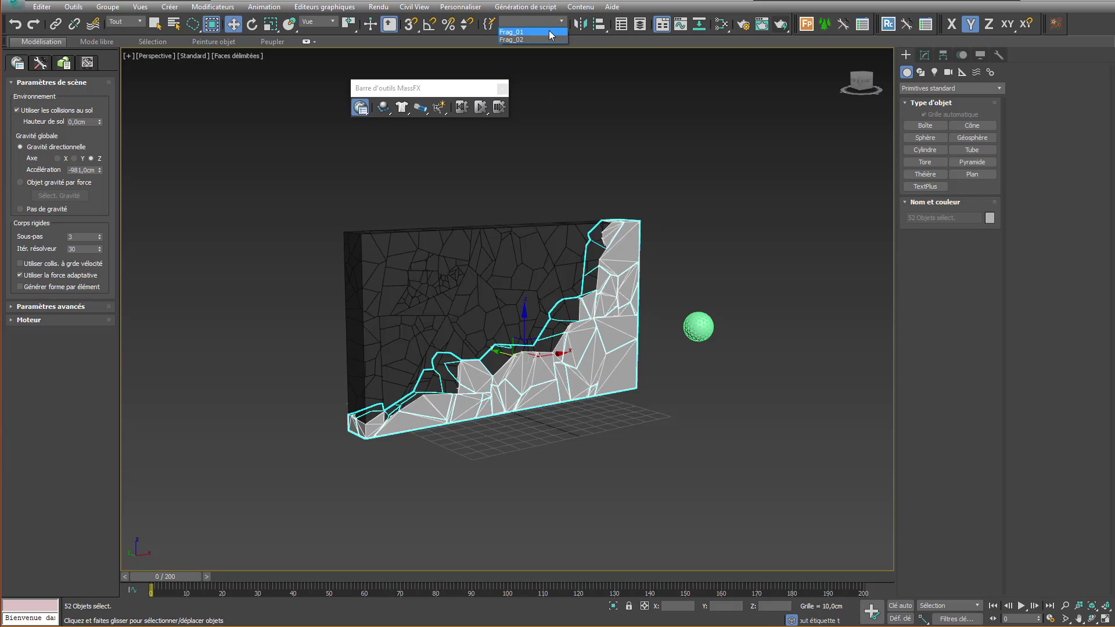
left_click(549, 30)
left_click(562, 21)
left_click(550, 38)
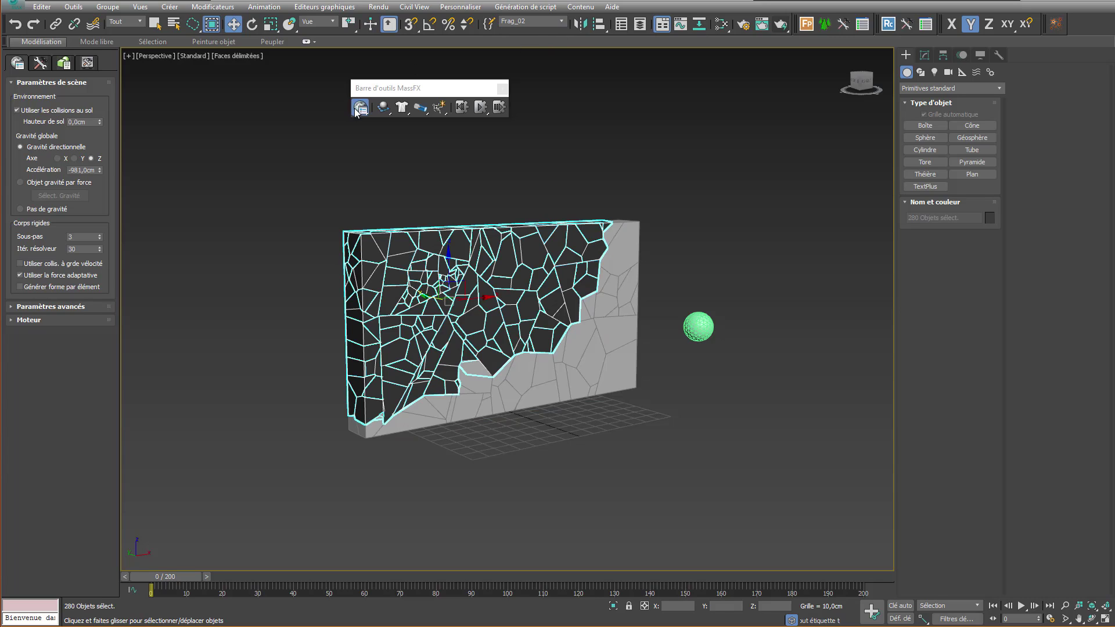
left_click(384, 108)
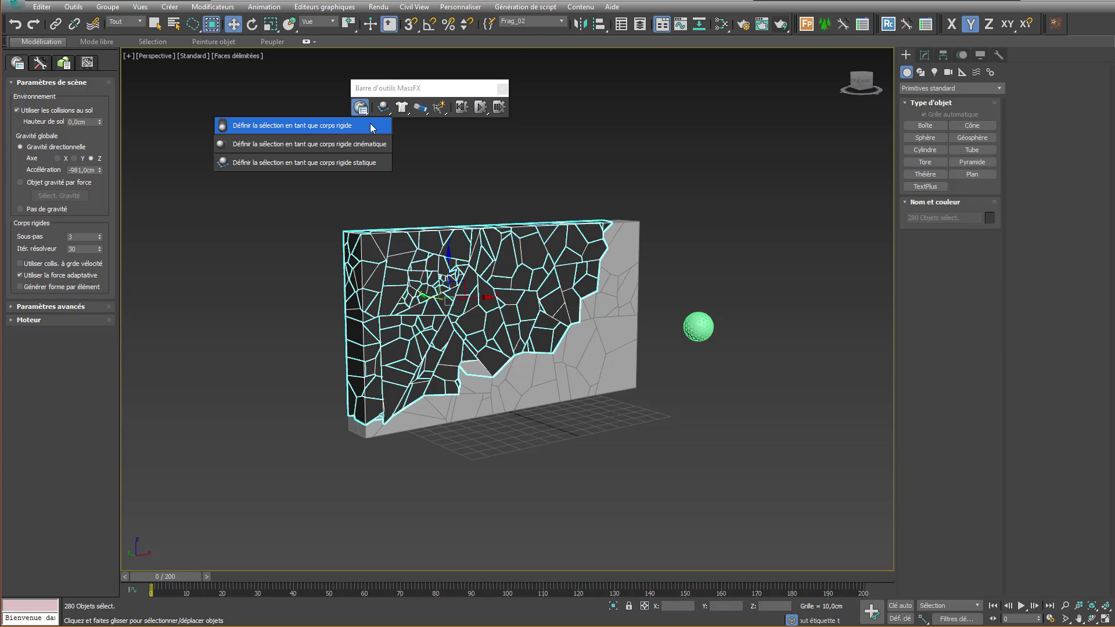
left_click(373, 127)
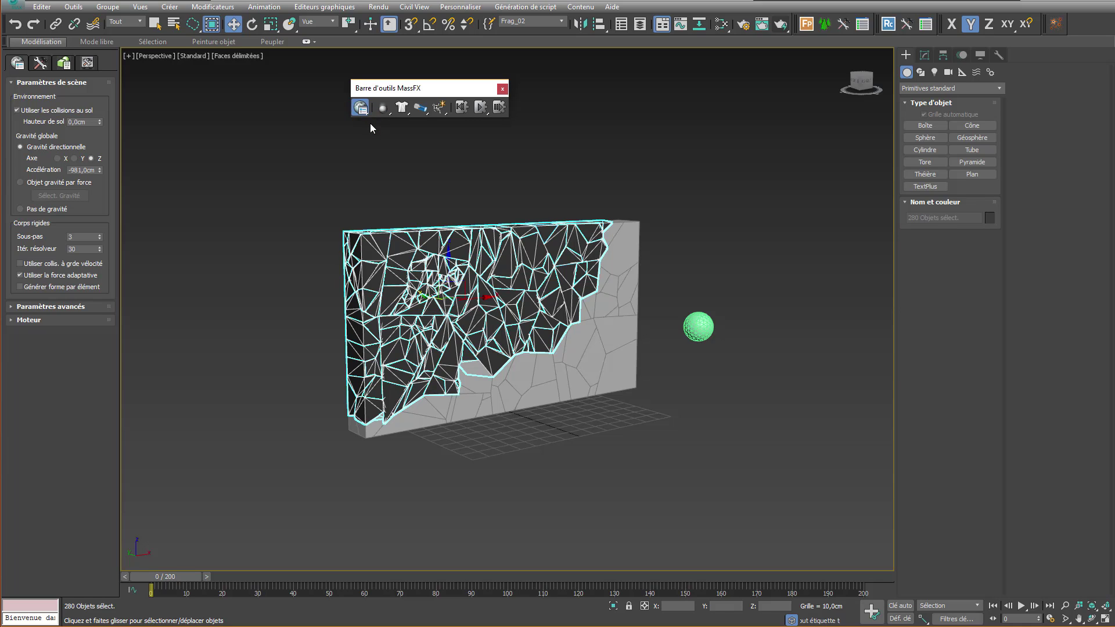
left_click(385, 155)
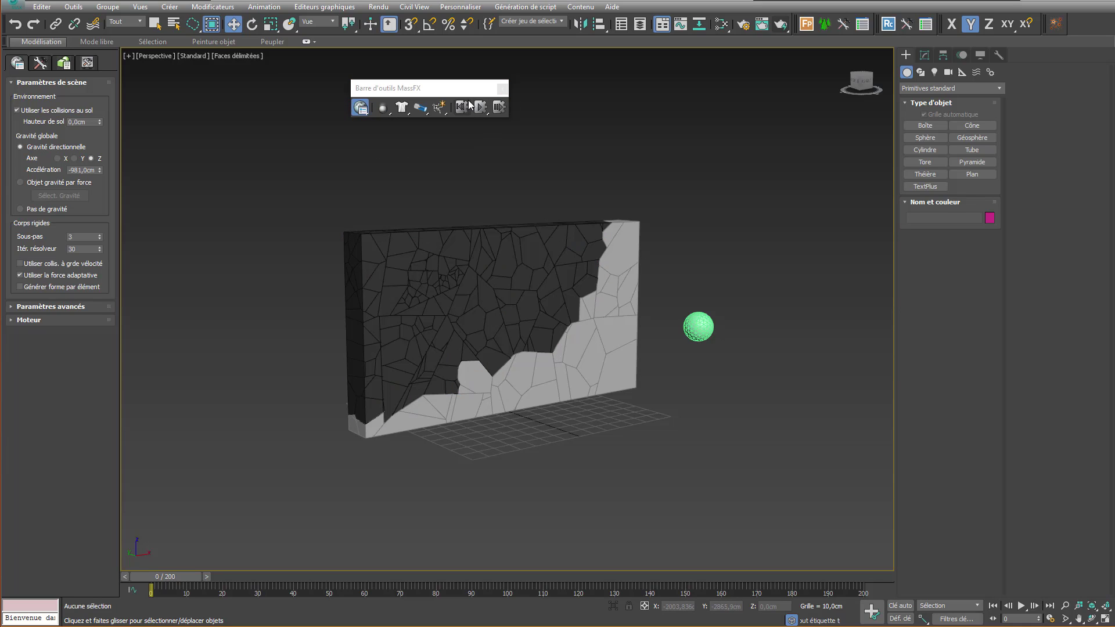
left_click_drag(167, 576, 113, 585)
- Run the MassFX simulation through frame 200, then select the green geosphere
left_click(482, 107)
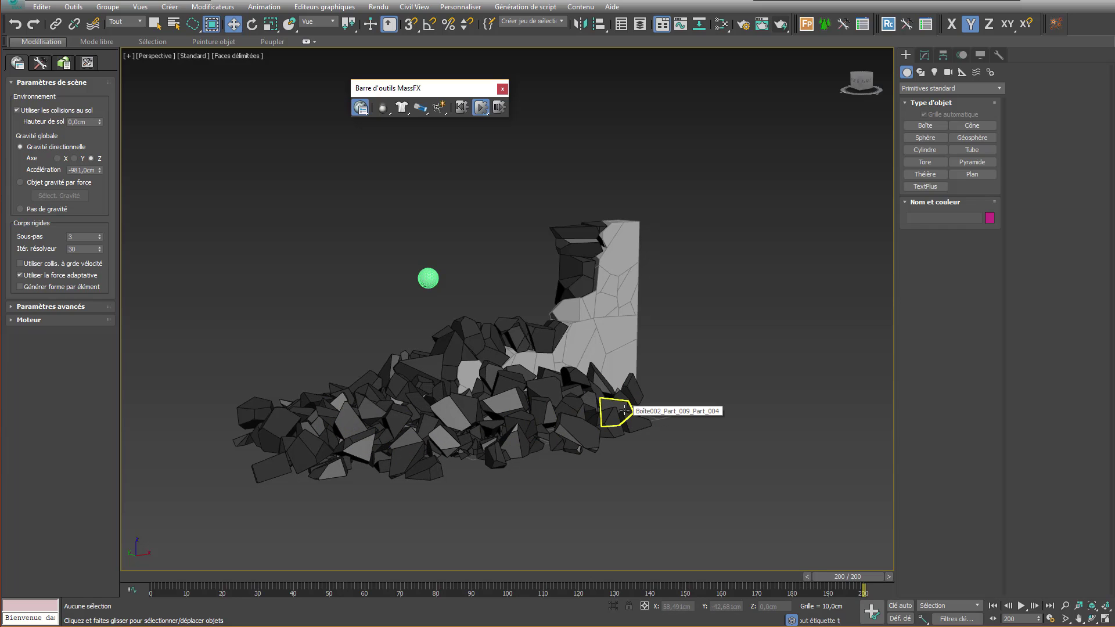
left_click(428, 280)
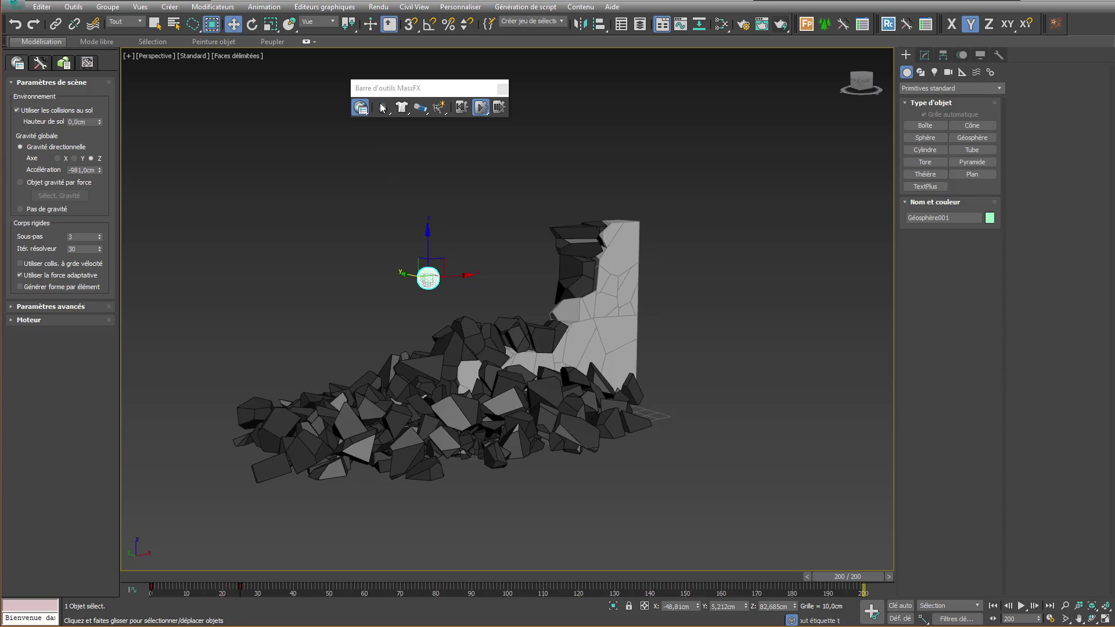
- Make the geosphere a kinematic rigid body, reset the simulation, and select the 280 Frag_02 fragments
left_click_drag(383, 110, 373, 143)
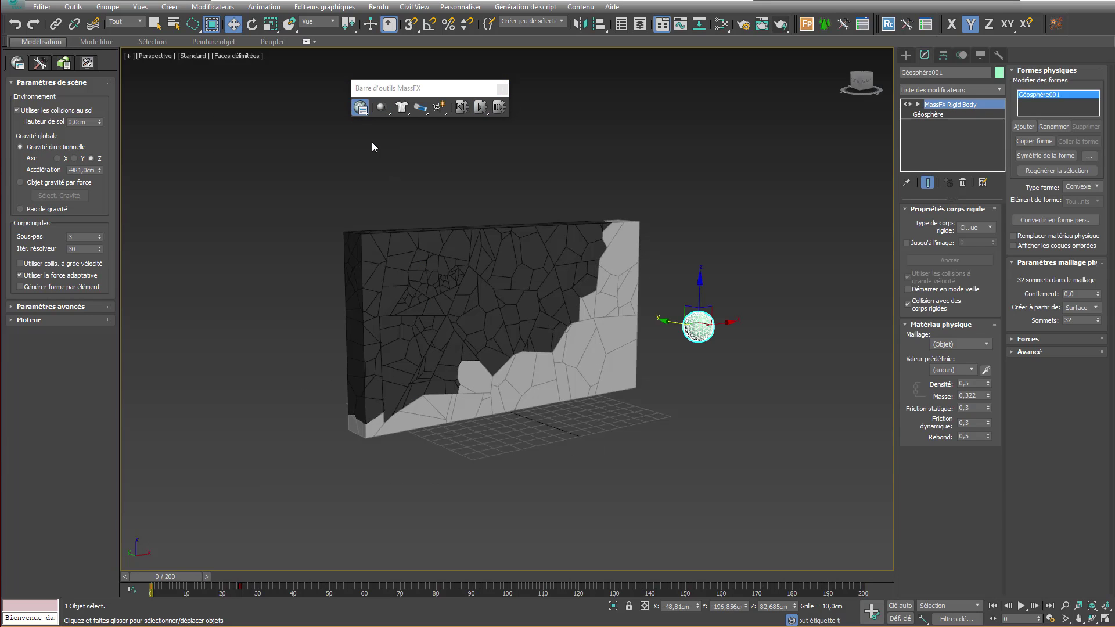
left_click(483, 107)
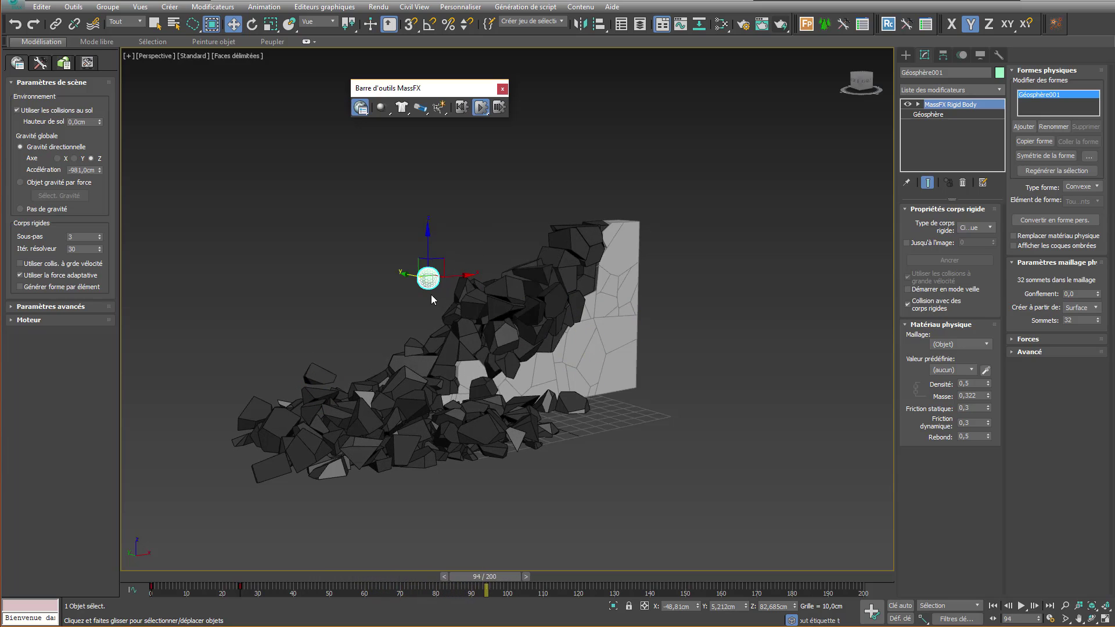
left_click(467, 108)
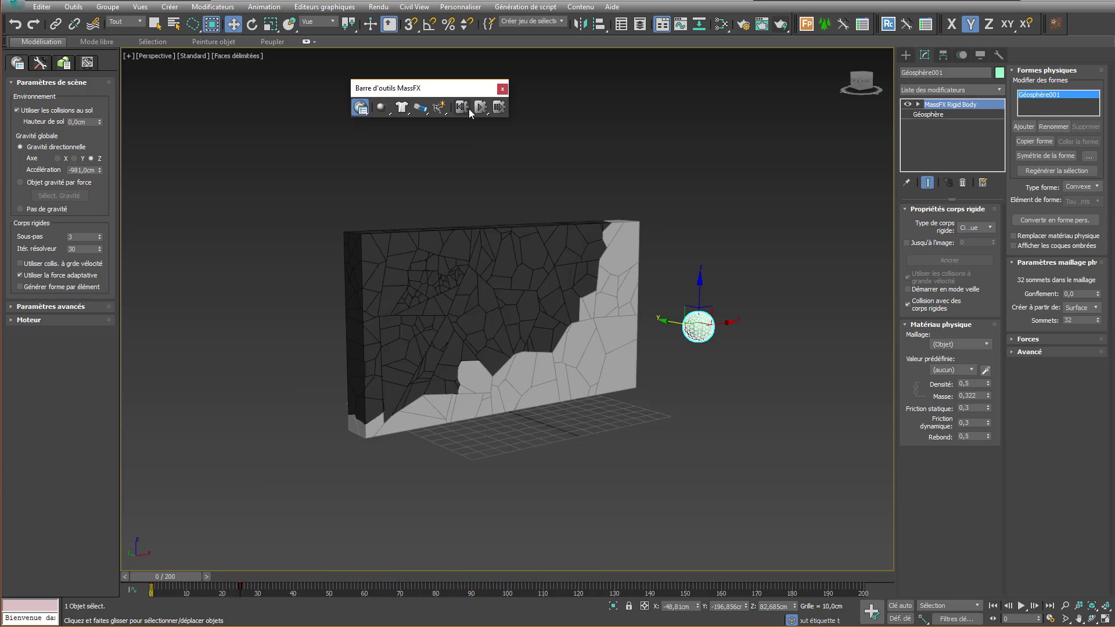
left_click(563, 22)
left_click(547, 40)
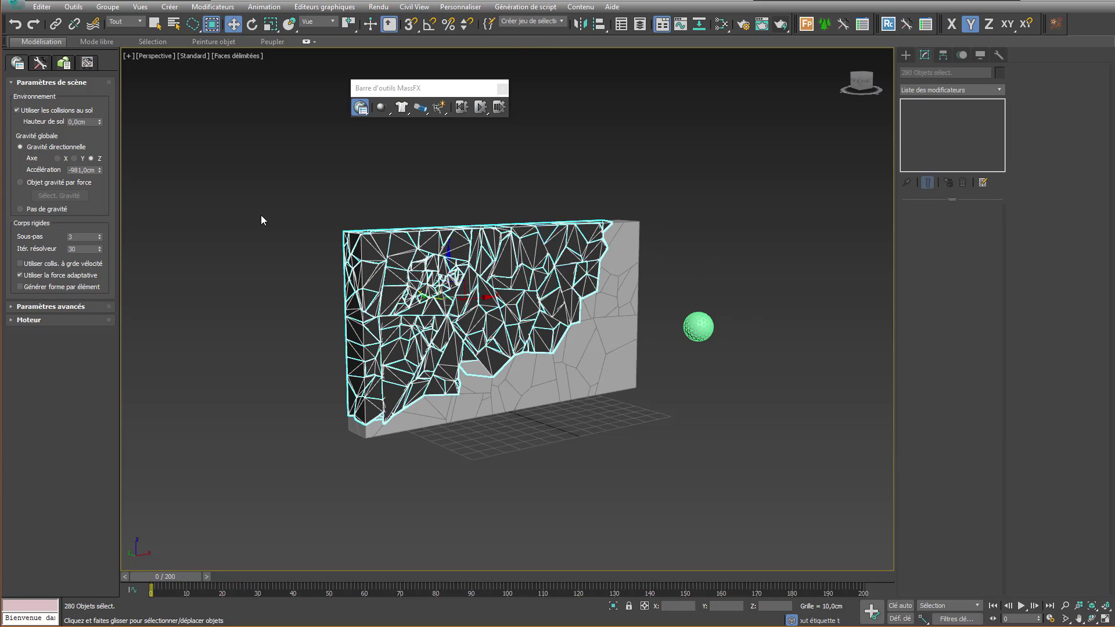
- Show all fragments' shared rigid-body properties, preview the MassFX collapse, then reset to the intact wall
left_click(64, 63)
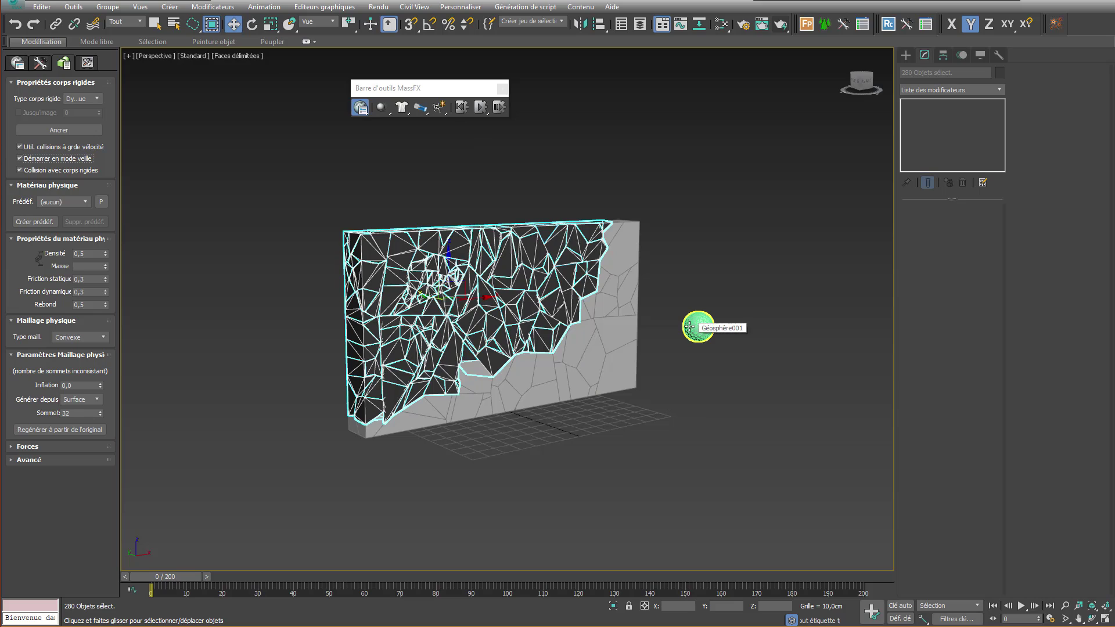
left_click(481, 107)
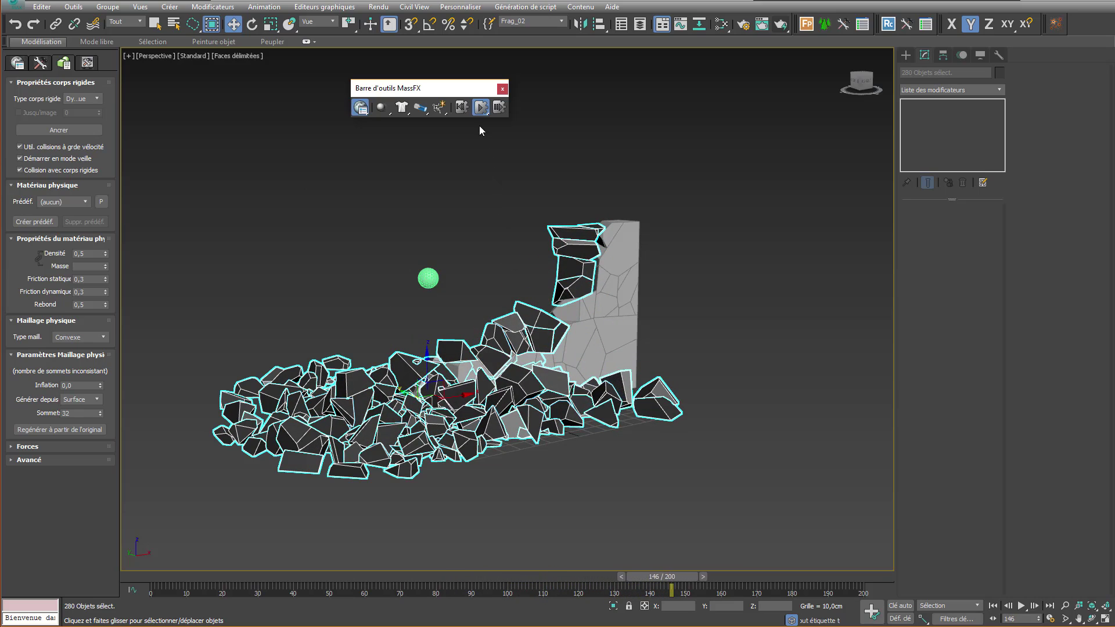
left_click(460, 108)
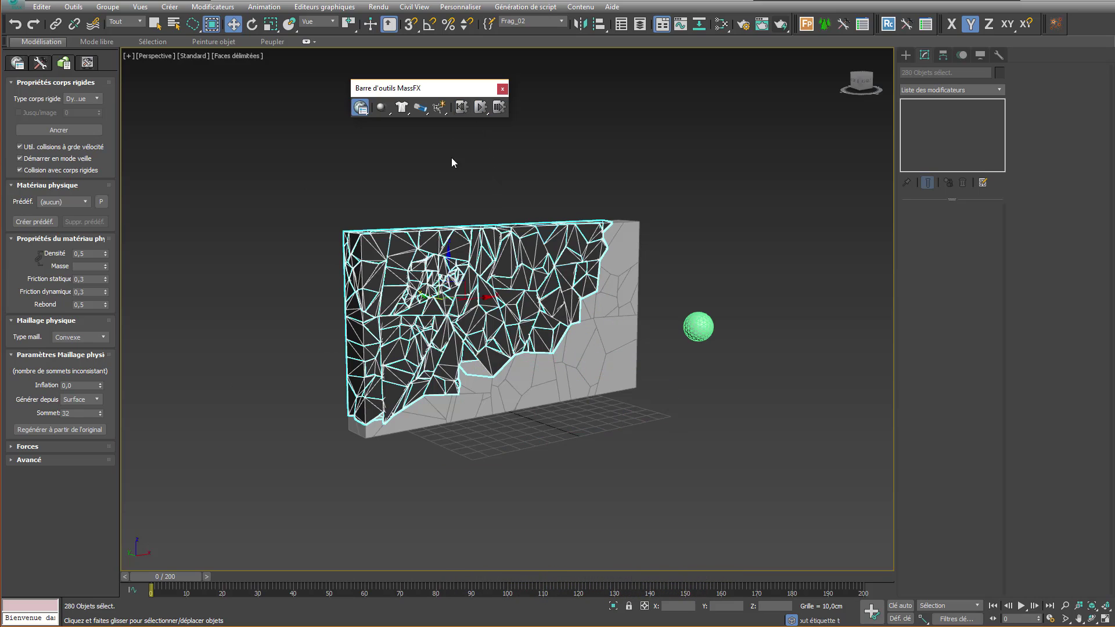
- Move Géosphère001's key to frame 10, test-run and reset the simulation, then shift the key to frame 6
left_click(700, 325)
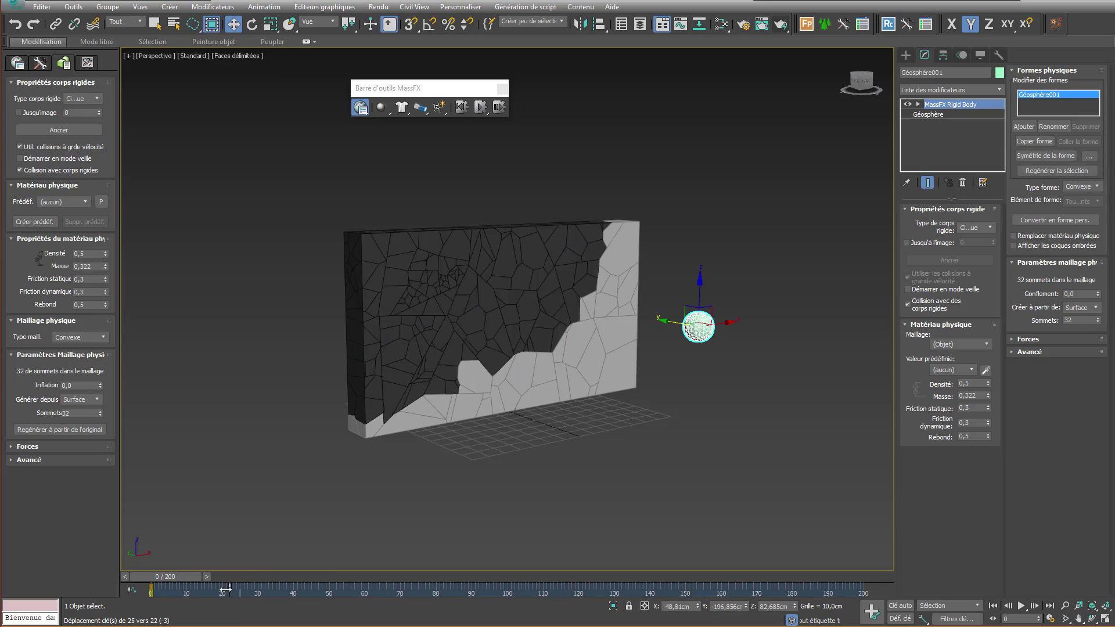
left_click_drag(240, 587, 187, 586)
left_click(479, 109)
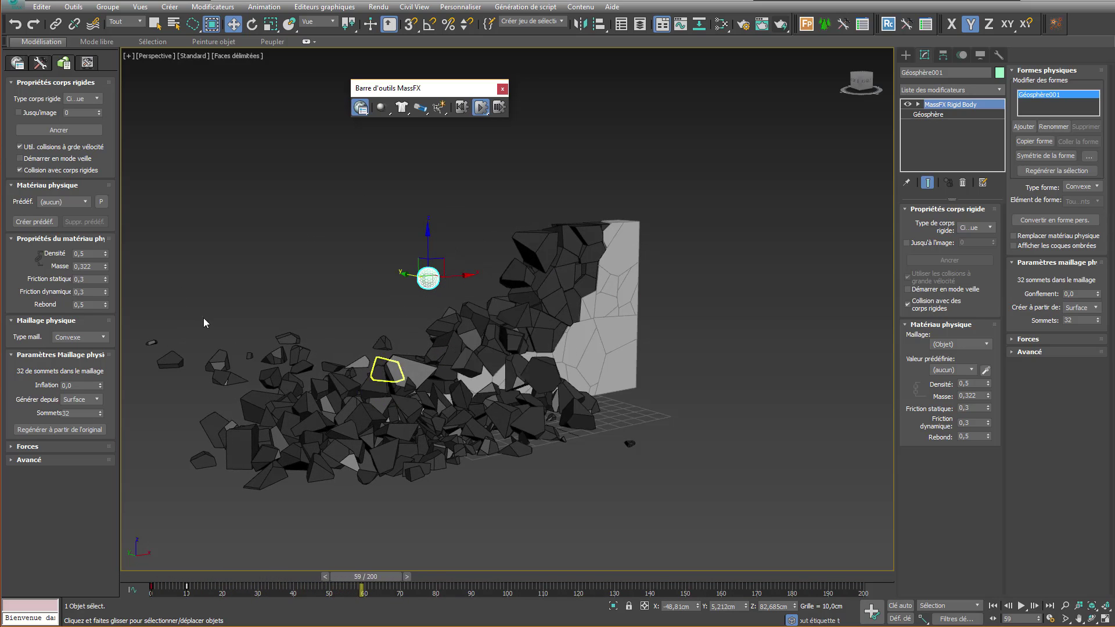
left_click(462, 107)
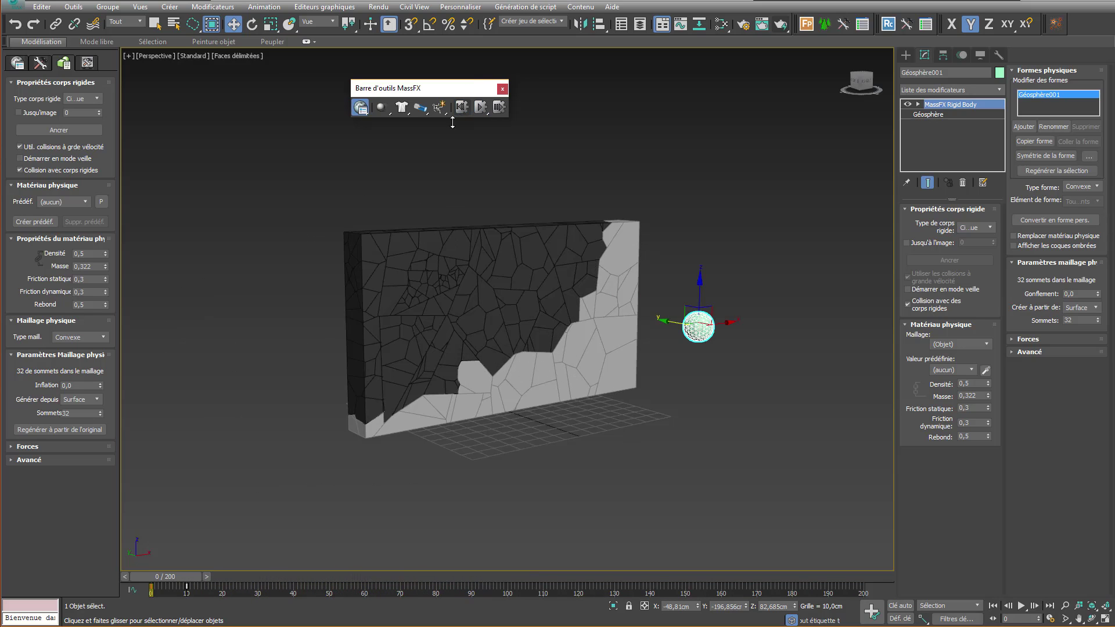
left_click_drag(186, 593, 172, 593)
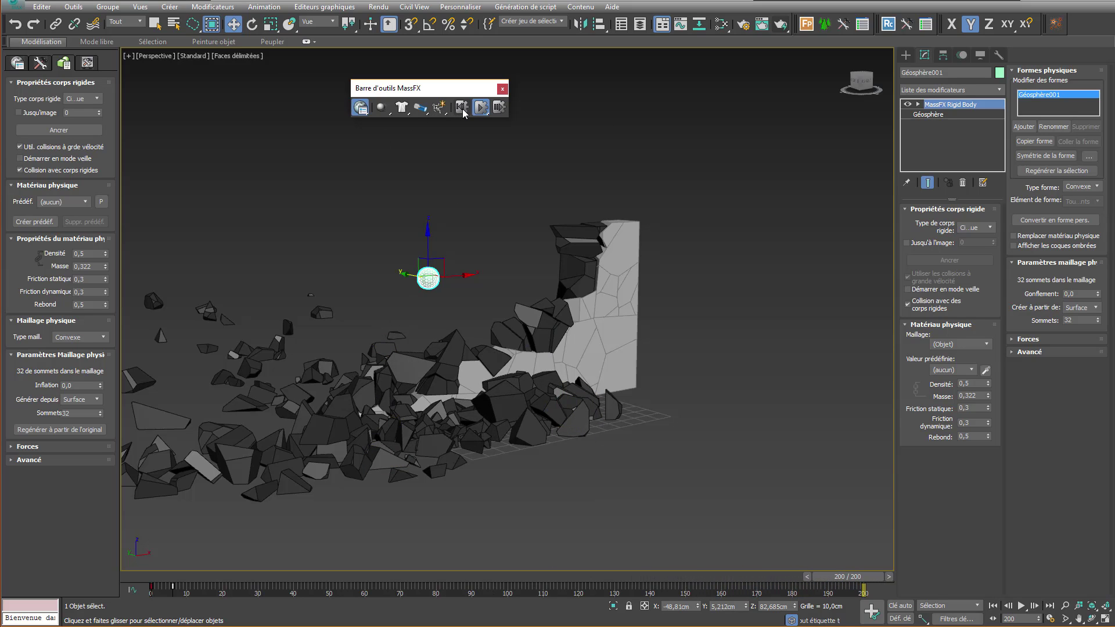
mouse_move(480, 227)
middle_mouse_down()
mouse_move(597, 239)
mouse_move(587, 244)
middle_mouse_up()
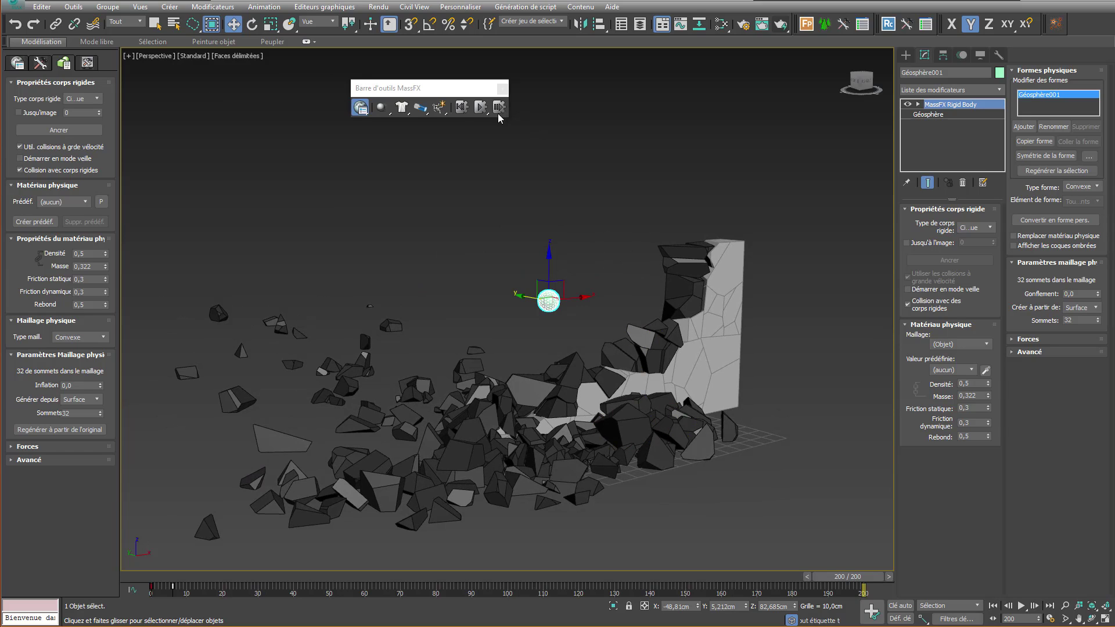
left_click(466, 106)
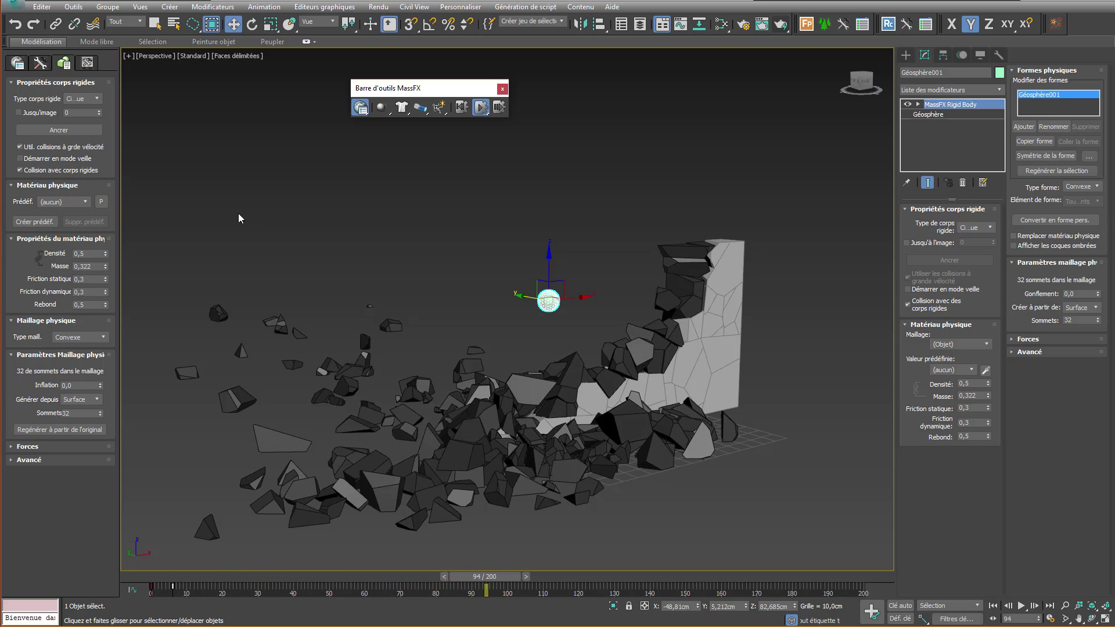
left_click(461, 108)
mouse_move(482, 251)
middle_mouse_down()
mouse_move(291, 231)
mouse_move(306, 256)
middle_mouse_up()
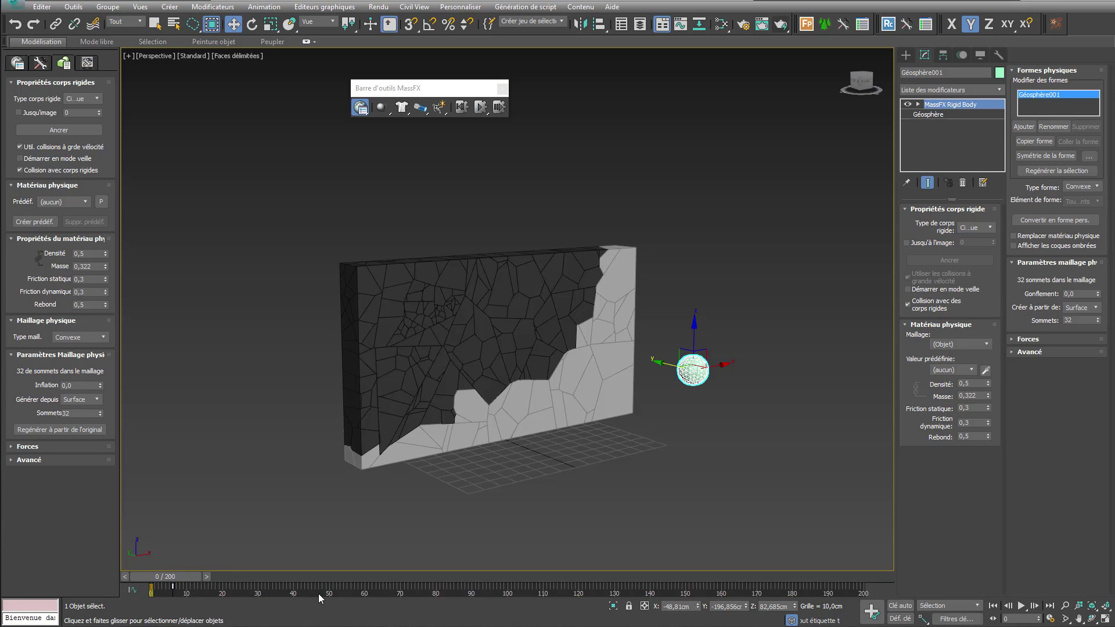
- Bake all MassFX objects into keyframes with Bake All (Ancrer tout) in Simulation Tools
left_click(40, 63)
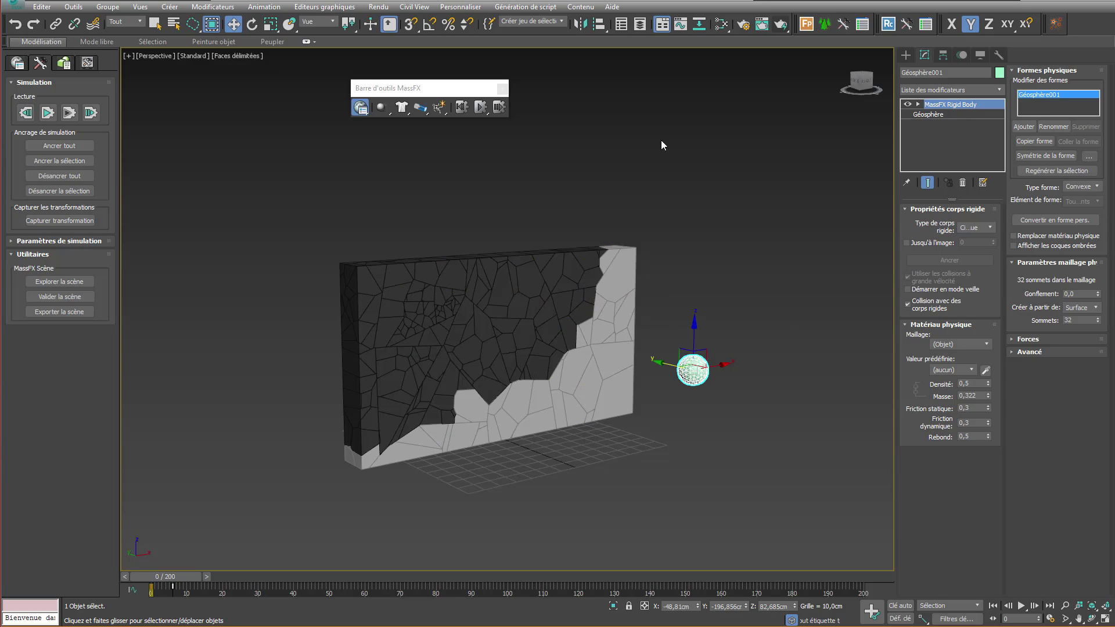
left_click(58, 146)
- Orbit to an angled view, go to frame 6, switch to Move, and enable Auto Key
left_click_drag(864, 85, 643, 259)
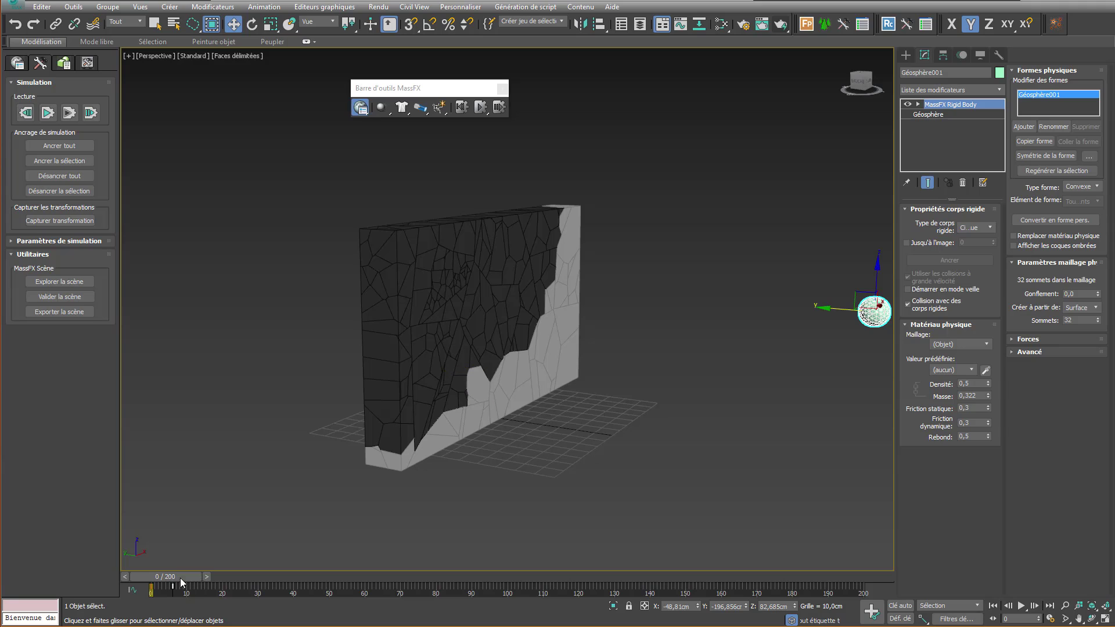
mouse_move(182, 582)
left_mouse_down()
mouse_move(246, 565)
mouse_move(107, 558)
mouse_move(284, 560)
mouse_move(178, 530)
mouse_move(290, 553)
mouse_move(186, 524)
mouse_move(200, 535)
left_mouse_up()
key("w")
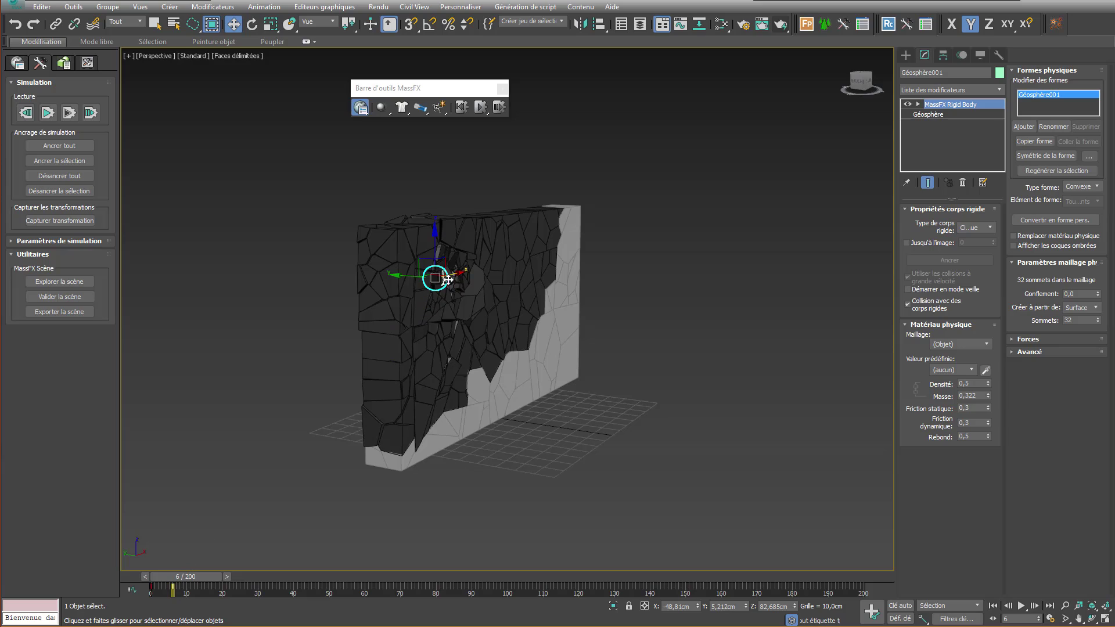
left_click(901, 606)
- Set a visibility key on the geosphere at frame 6 through Object Properties
right_click(620, 205)
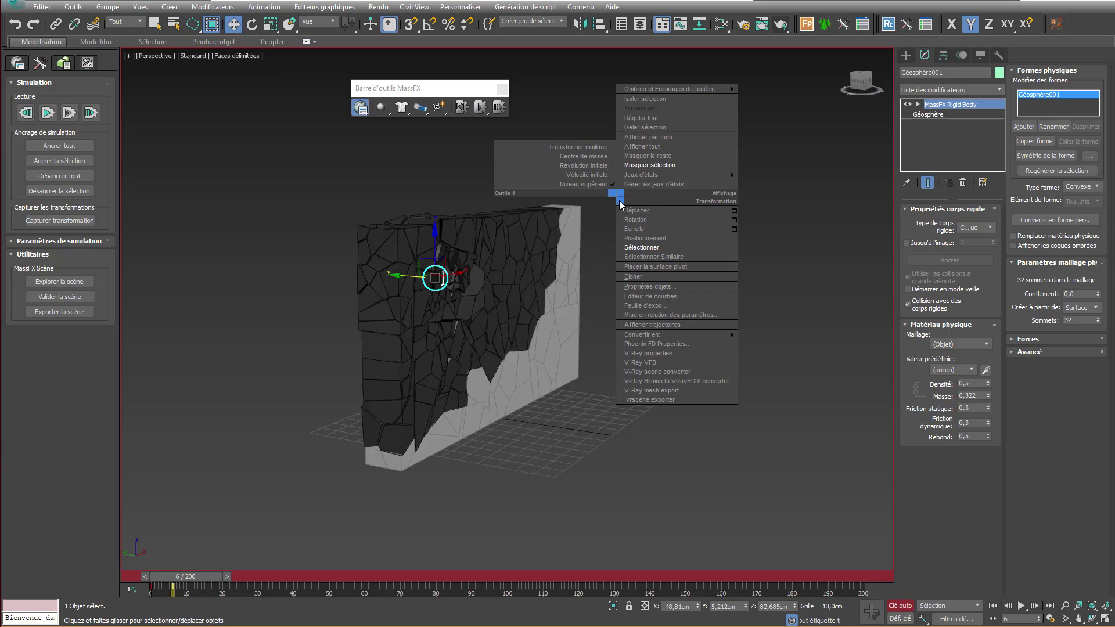
left_click(674, 286)
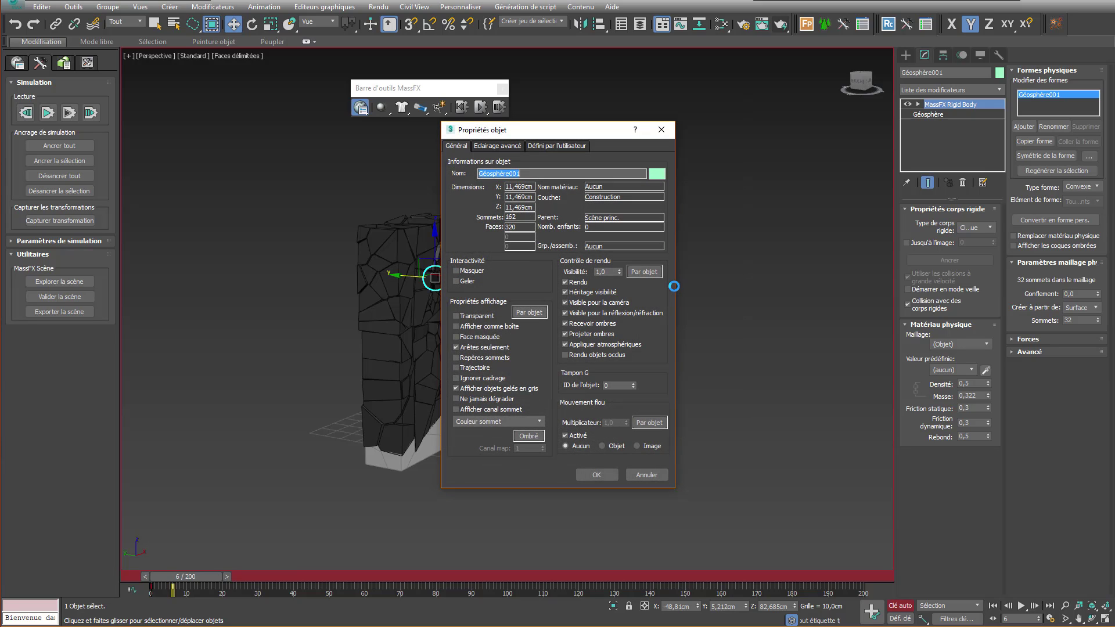
left_click(621, 273)
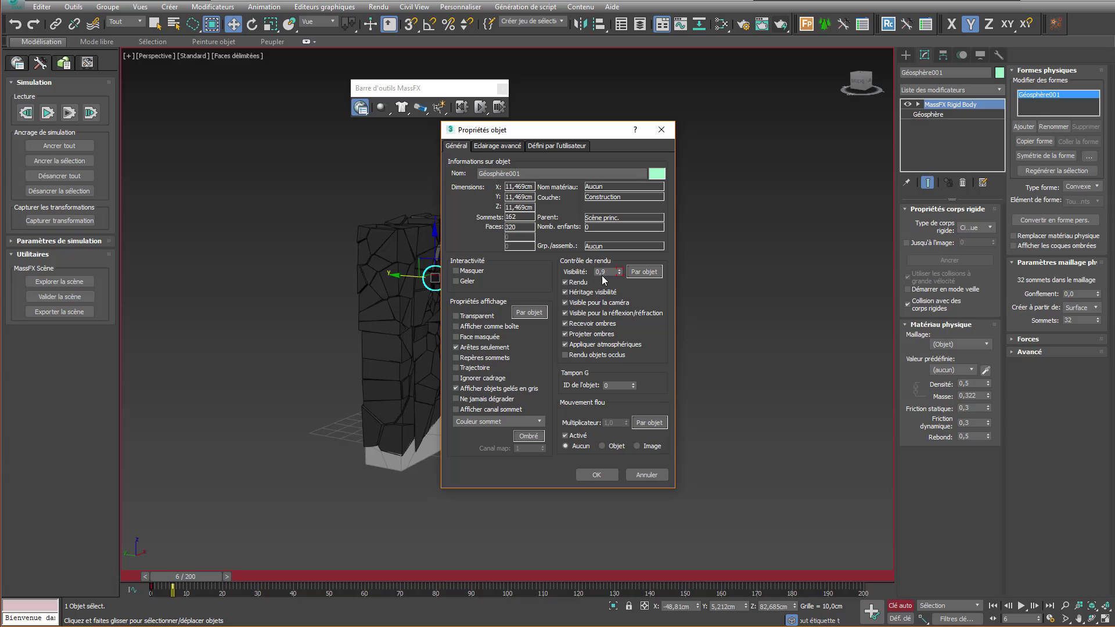
left_click(603, 473)
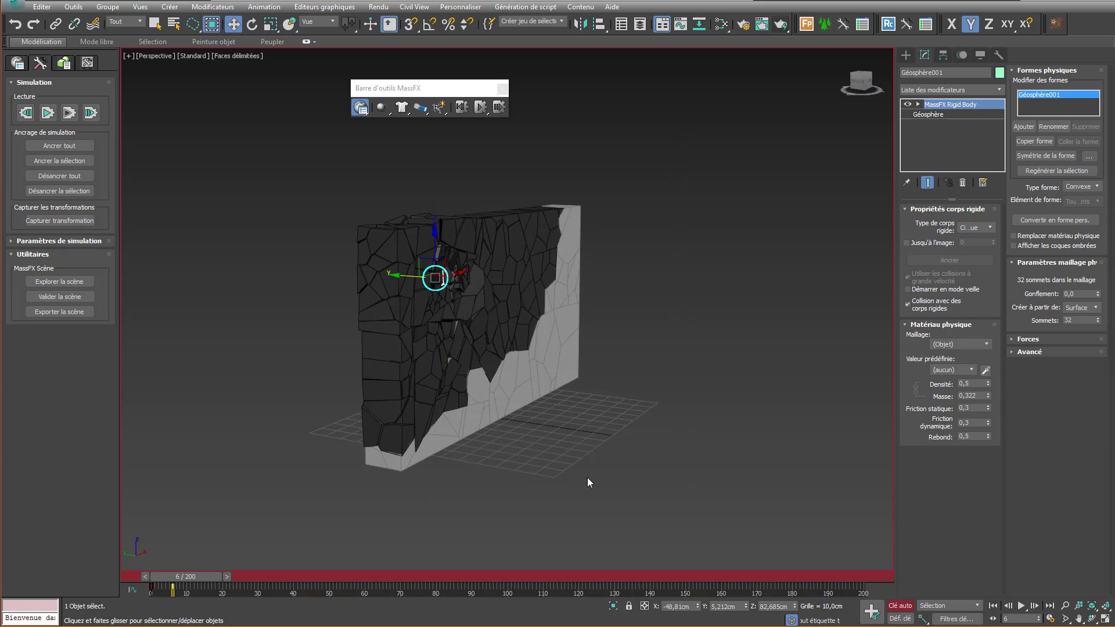
- At frame 7, key the geosphere's visibility to 0, then return to an early frame and deselect
left_click(230, 577)
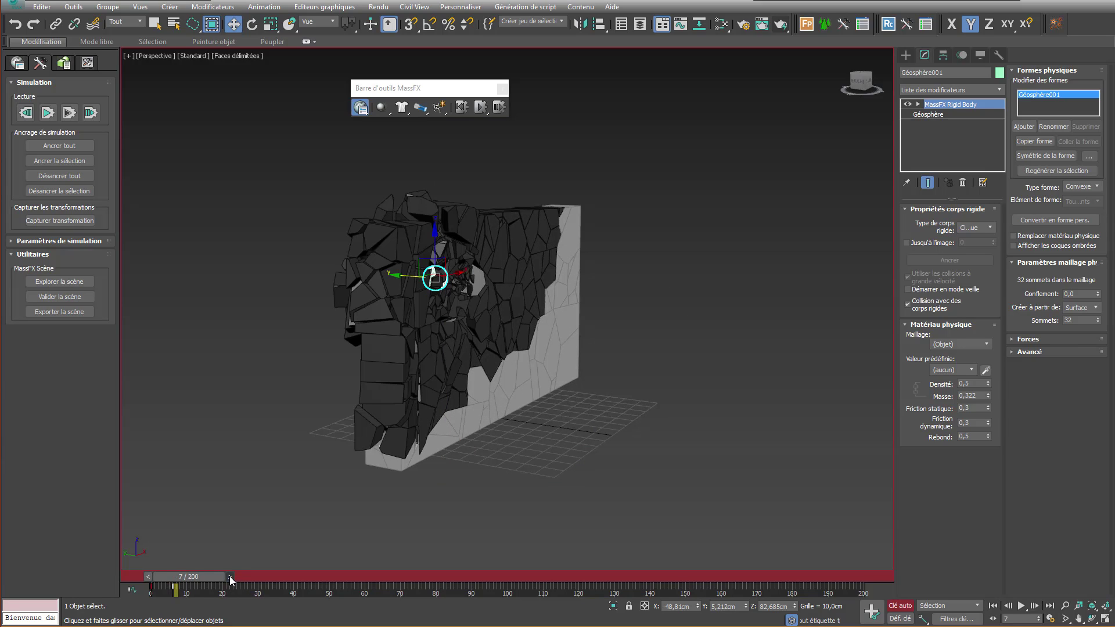
right_click(649, 270)
left_click(706, 355)
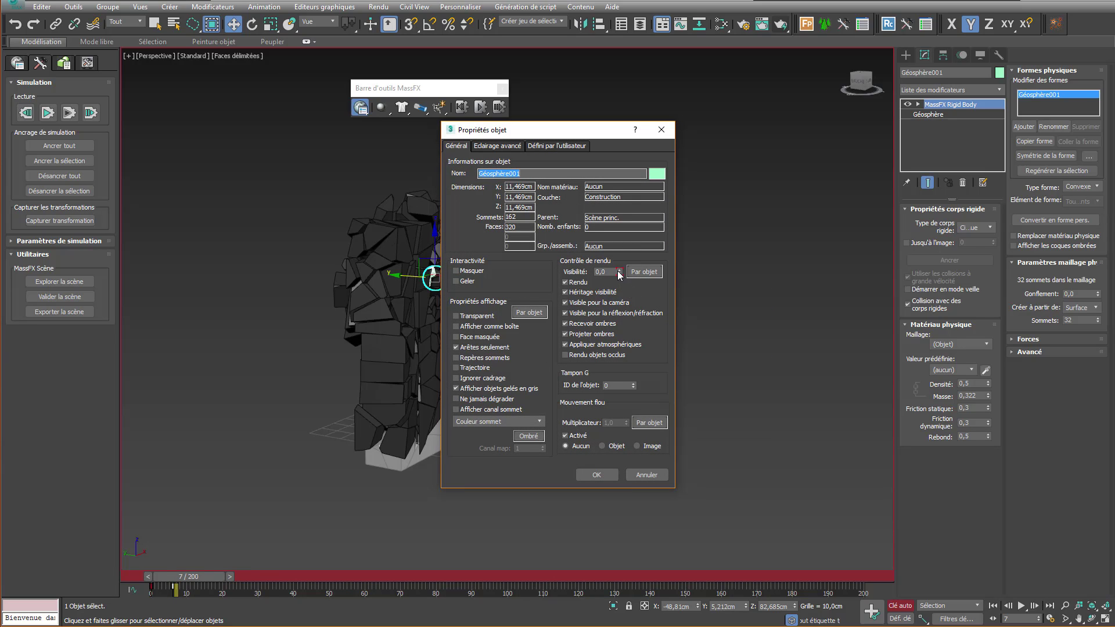
left_click(601, 475)
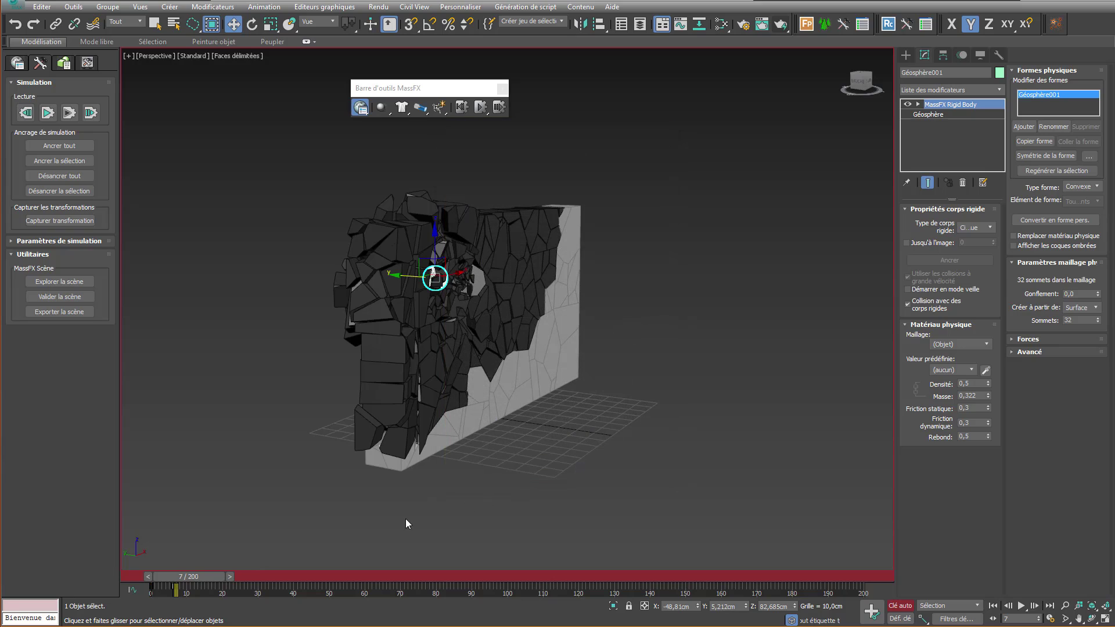
left_click_drag(211, 576, 195, 577)
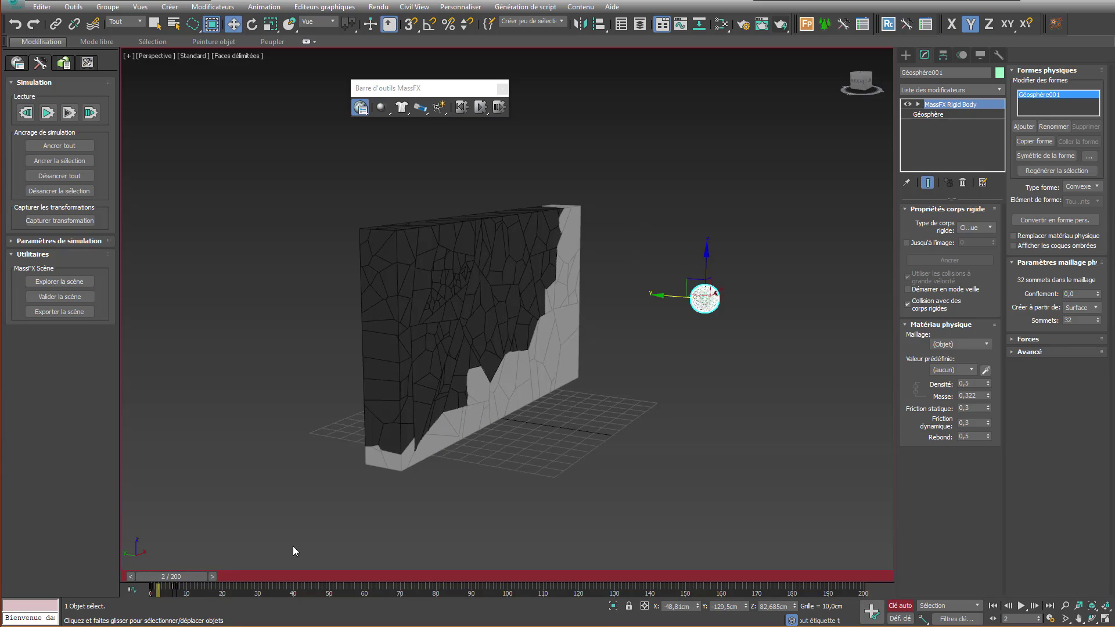
left_click(638, 478)
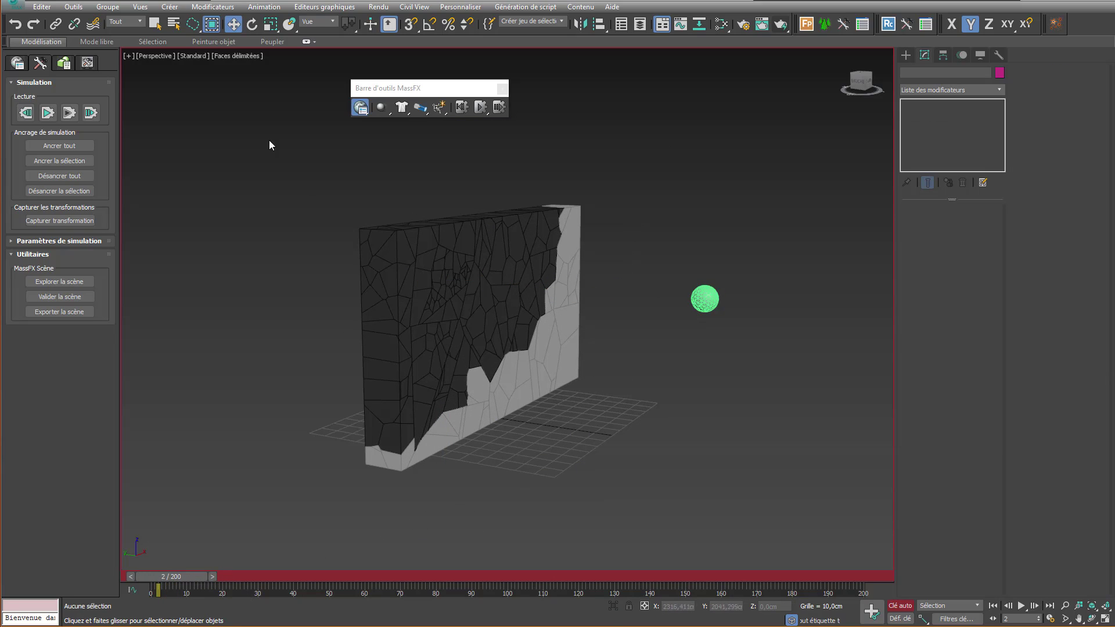
- Turn off Edged Faces (Faces délimitées) and scrub to confirm the sphere vanishes after impact
left_click(238, 55)
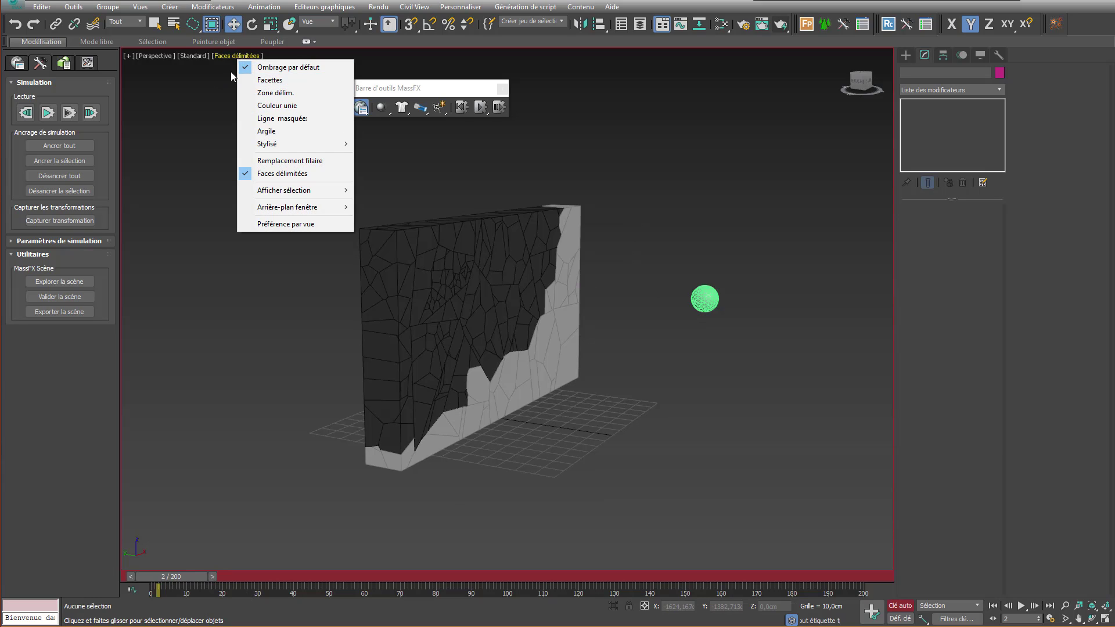
left_click(272, 174)
mouse_move(146, 577)
left_mouse_down()
mouse_move(286, 602)
mouse_move(168, 574)
mouse_move(211, 576)
mouse_move(163, 557)
mouse_move(226, 578)
mouse_move(164, 549)
mouse_move(215, 577)
mouse_move(171, 564)
mouse_move(205, 577)
mouse_move(220, 579)
mouse_move(173, 560)
mouse_move(277, 575)
mouse_move(155, 562)
mouse_move(218, 586)
mouse_move(151, 572)
mouse_move(180, 581)
mouse_move(250, 575)
mouse_move(154, 567)
mouse_move(199, 587)
mouse_move(151, 578)
left_mouse_up()
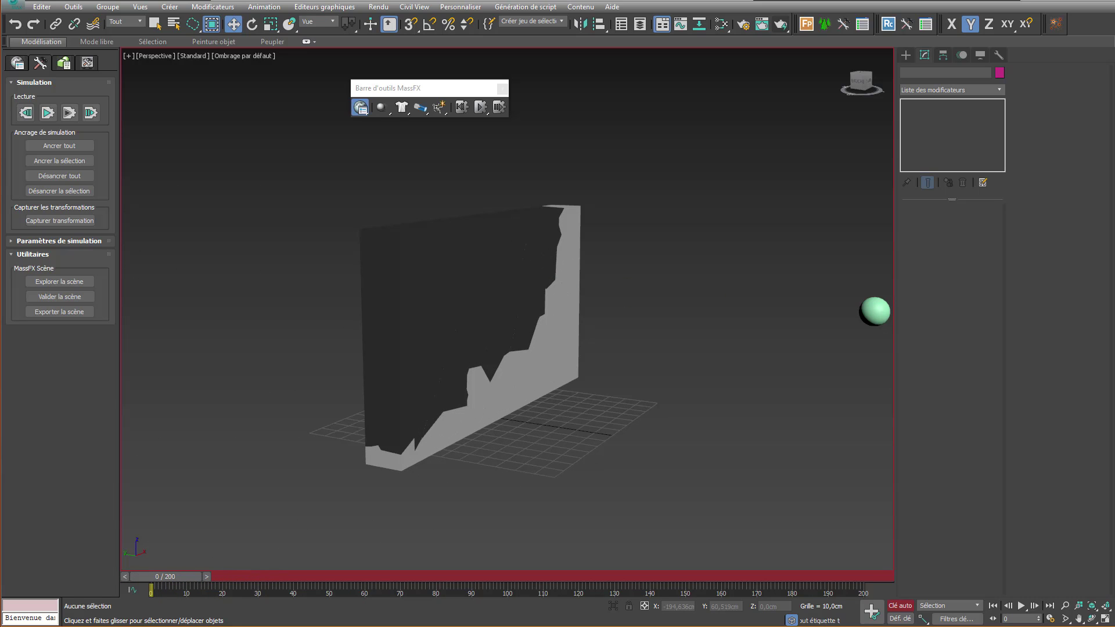